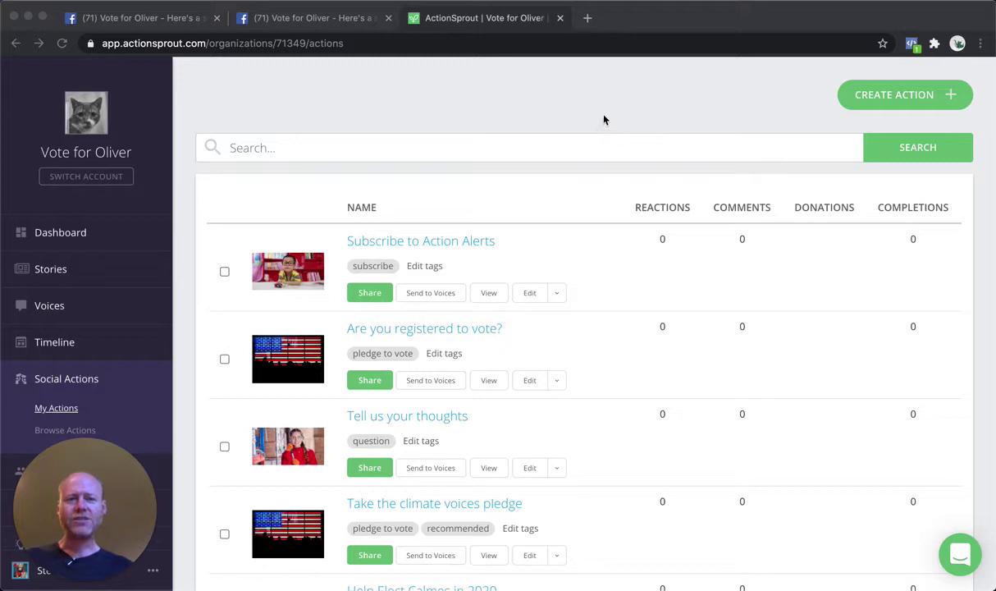
Create a new action of the Petition type
{"action": "left_click", "coordinate": [871, 109]}
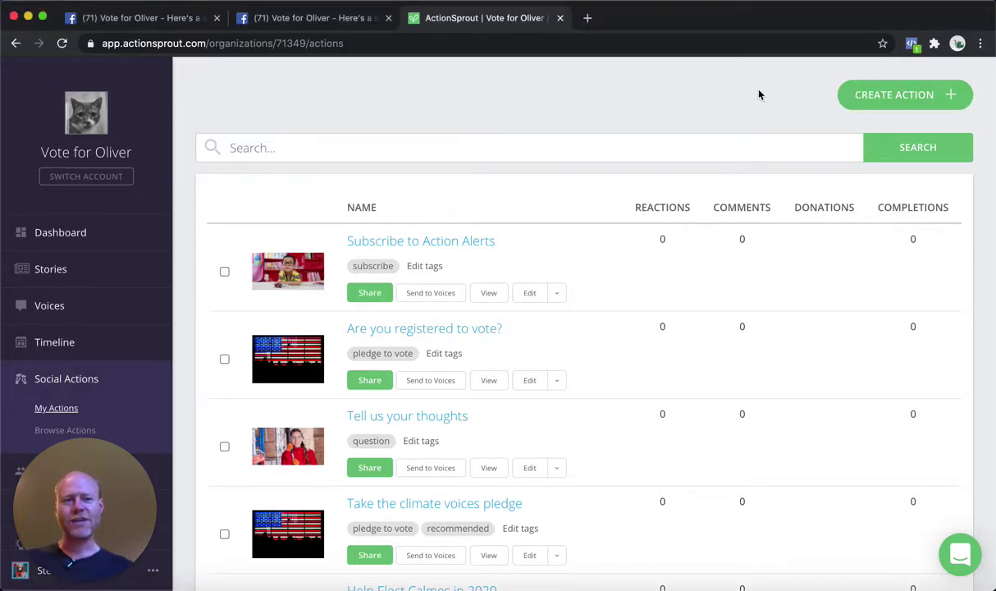
{"action": "left_click", "coordinate": [896, 96]}
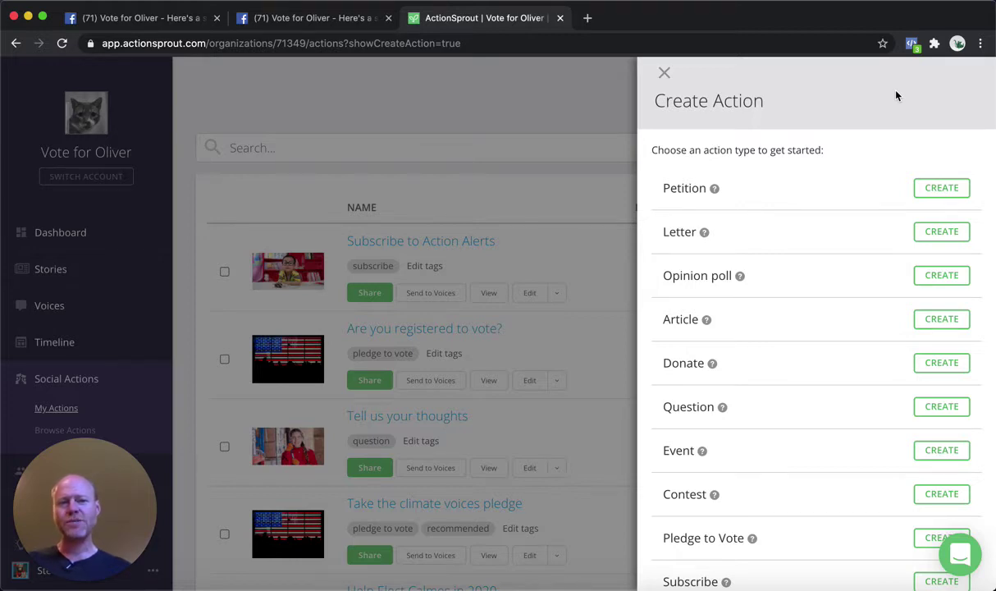
{"action": "left_click", "coordinate": [938, 189]}
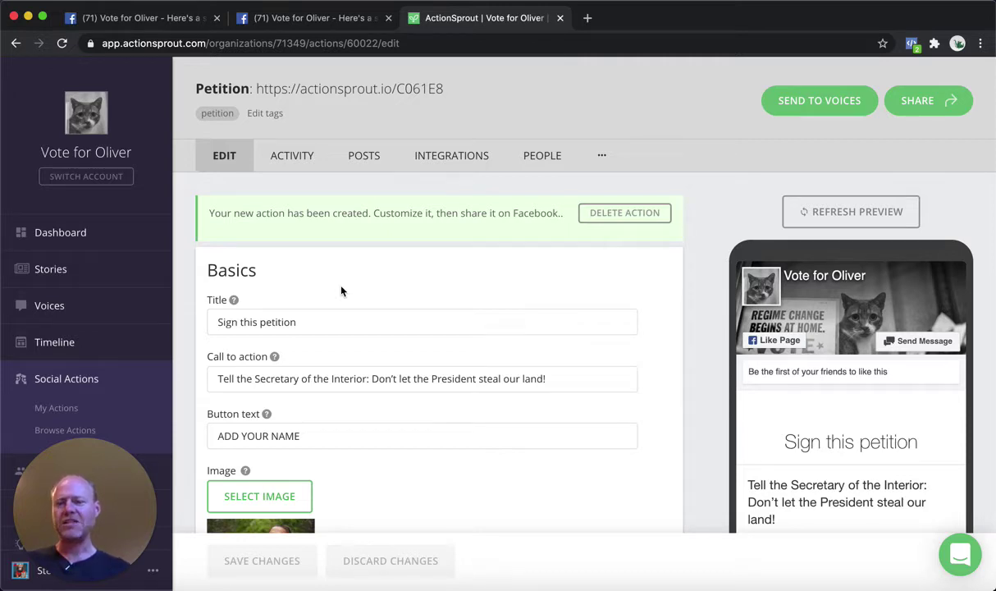
Examine the petition's Basics settings, from title, call to action and button text through image, video URL, description and Facebook comments option
{"action": "scroll", "coordinate": [341, 291], "scroll_direction": "down", "scroll_amount": 1}
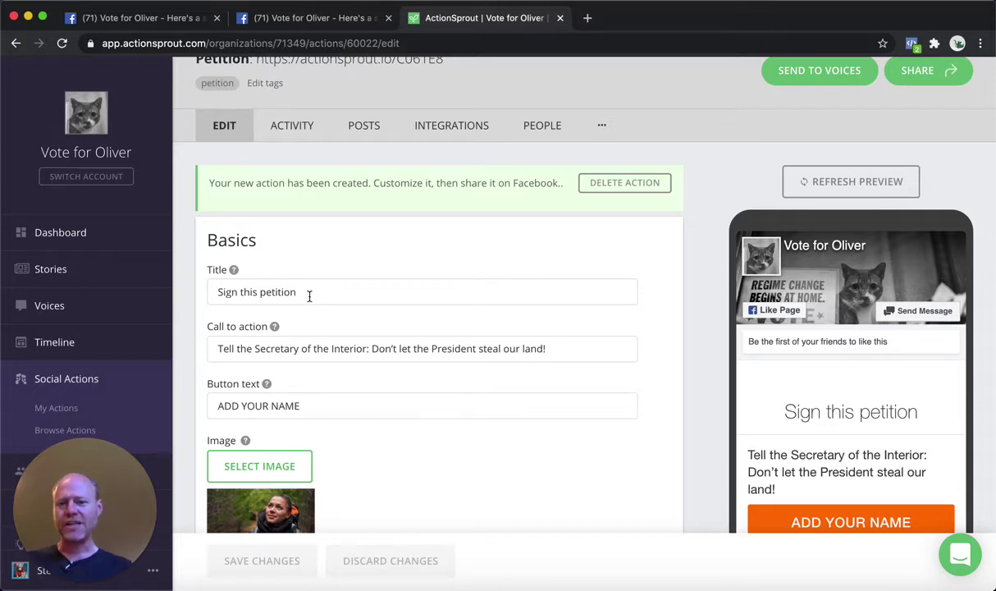
{"action": "scroll", "coordinate": [801, 414], "scroll_direction": "down", "scroll_amount": 1}
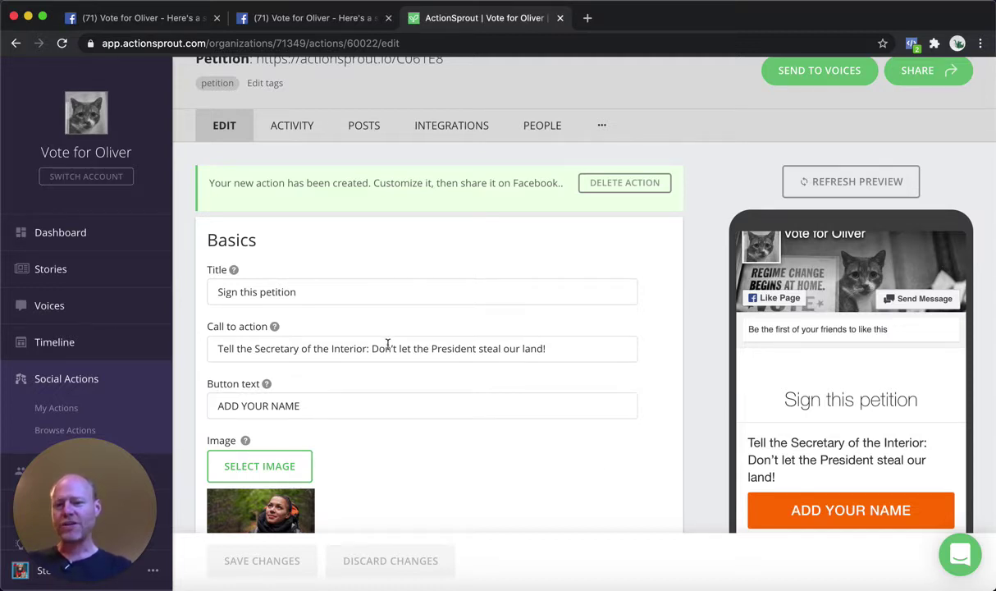
{"action": "scroll", "coordinate": [789, 435], "scroll_direction": "down", "scroll_amount": 1}
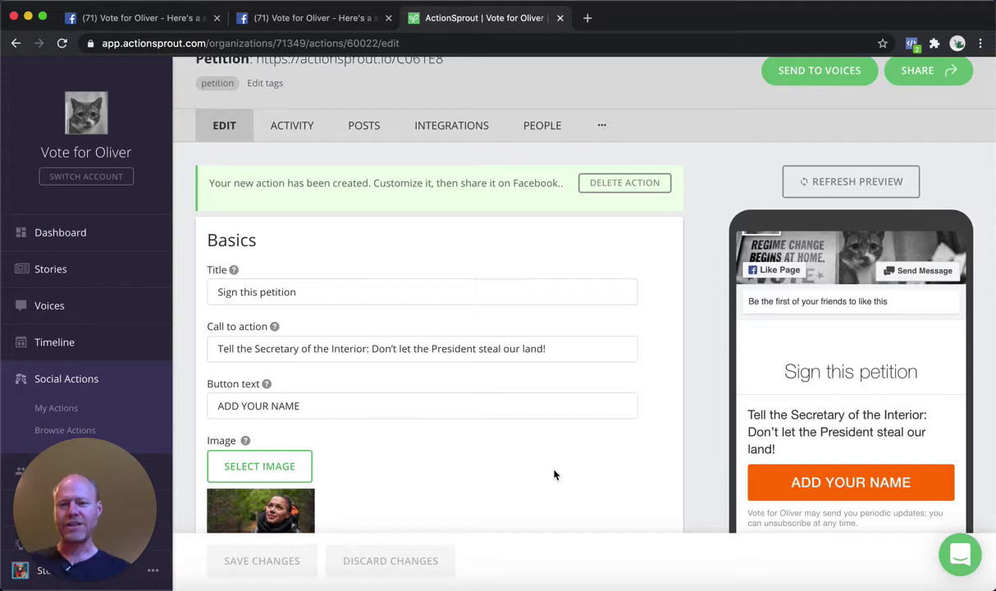
{"action": "left_click", "coordinate": [334, 408]}
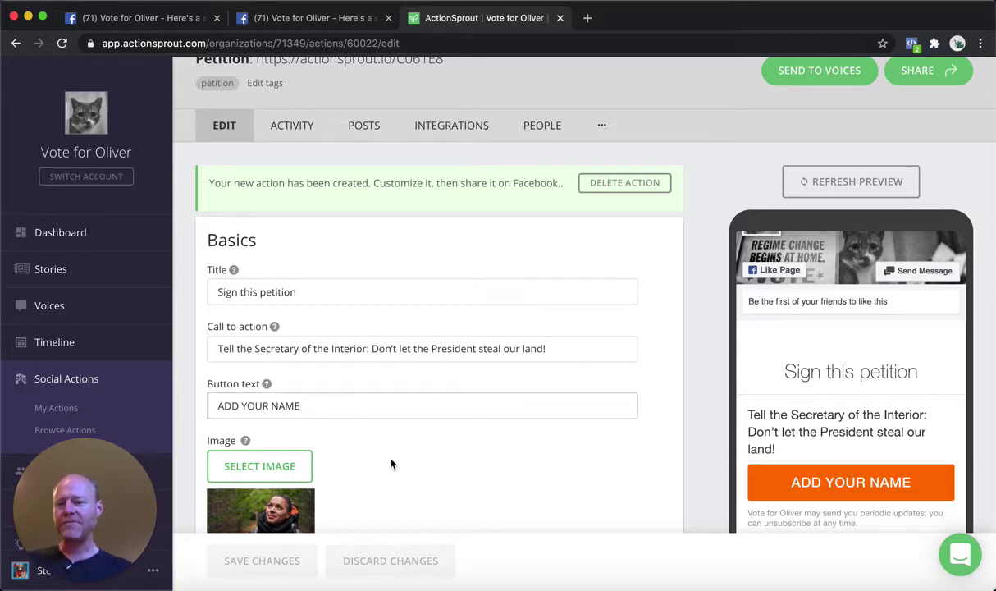
{"action": "scroll", "coordinate": [391, 464], "scroll_direction": "down", "scroll_amount": 2}
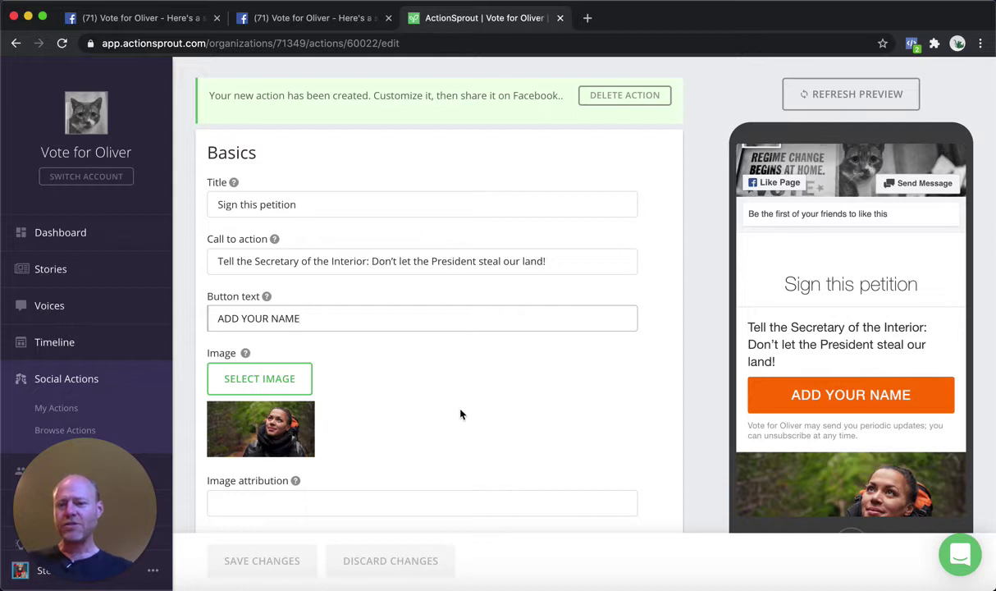
{"action": "scroll", "coordinate": [885, 459], "scroll_direction": "down", "scroll_amount": 3}
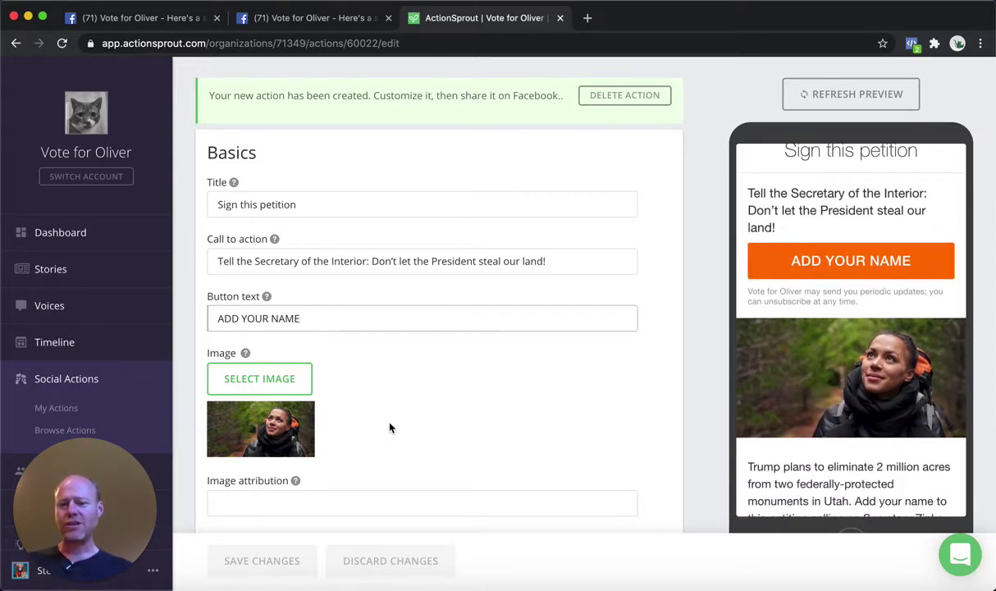
{"action": "scroll", "coordinate": [391, 428], "scroll_direction": "down", "scroll_amount": 1}
{"action": "scroll", "coordinate": [390, 428], "scroll_direction": "down", "scroll_amount": 1}
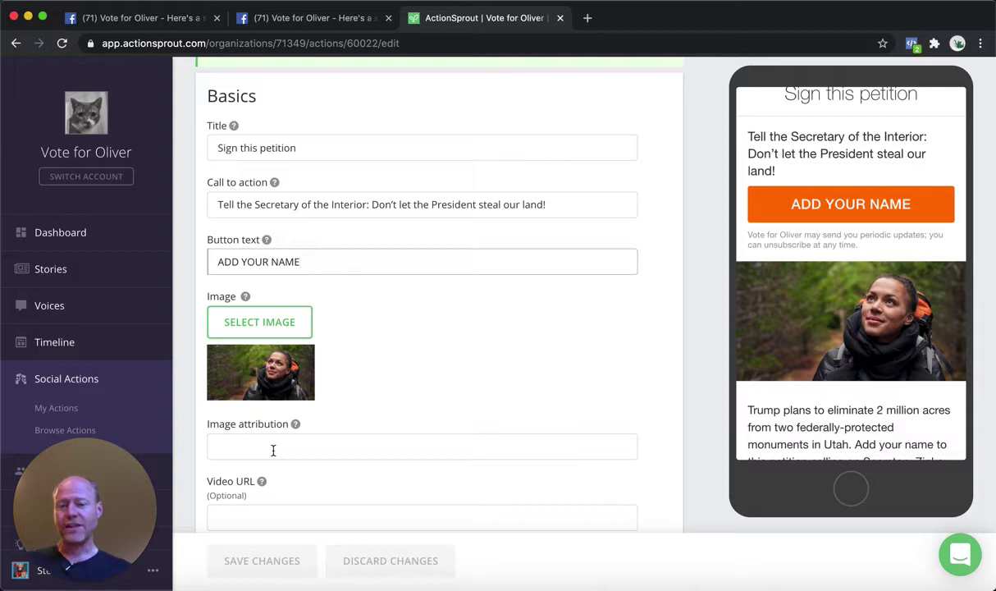
{"action": "scroll", "coordinate": [273, 448], "scroll_direction": "down", "scroll_amount": 3}
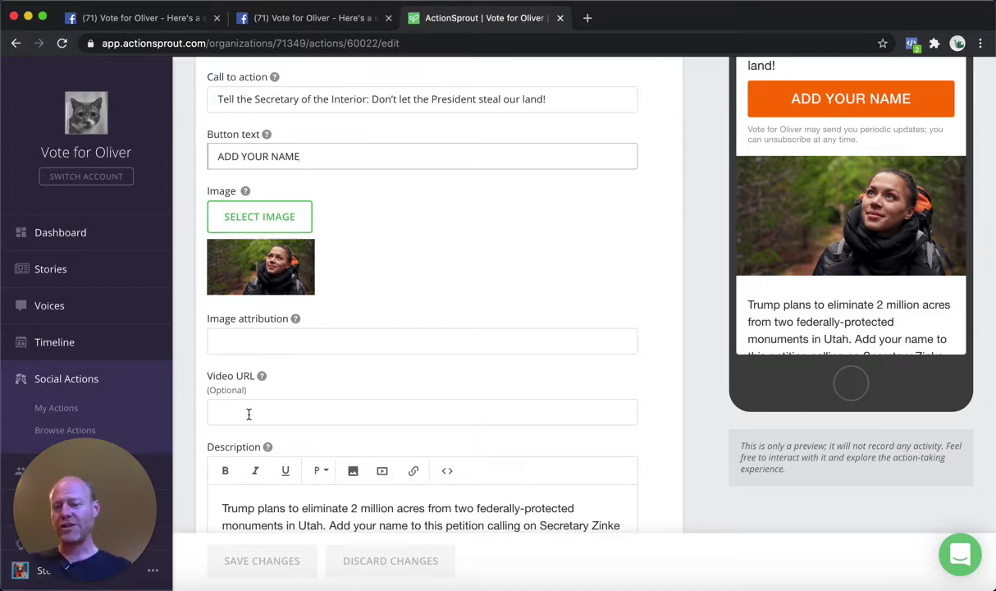
{"action": "scroll", "coordinate": [249, 414], "scroll_direction": "down", "scroll_amount": 3}
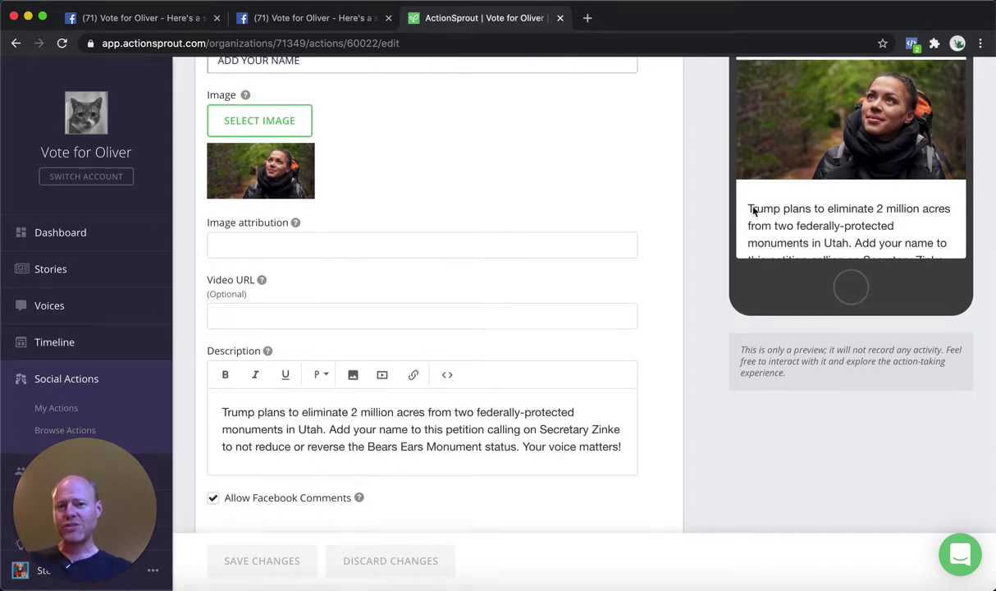
{"action": "scroll", "coordinate": [779, 202], "scroll_direction": "down", "scroll_amount": 2}
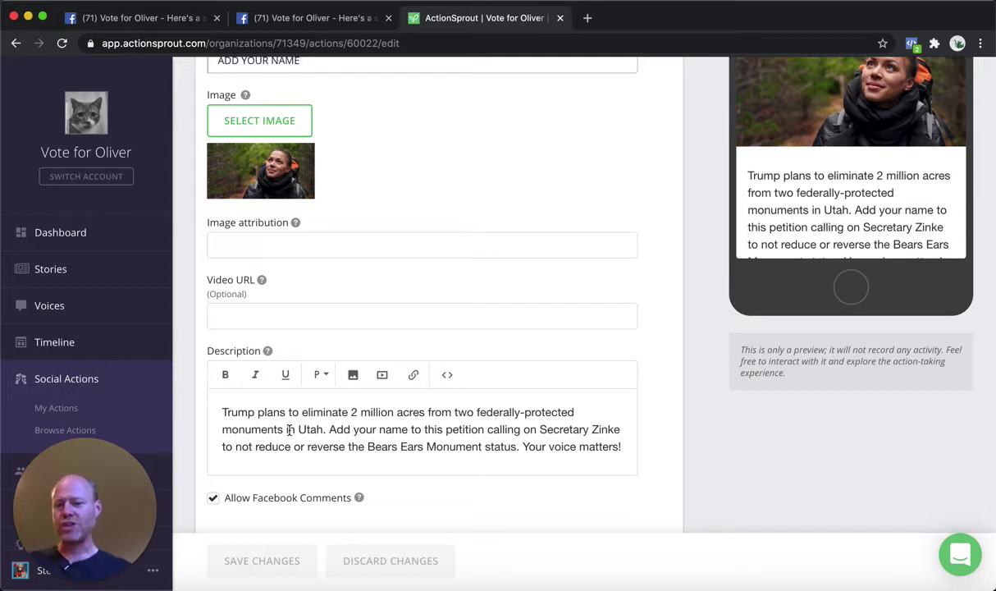
{"action": "scroll", "coordinate": [246, 431], "scroll_direction": "down", "scroll_amount": 2}
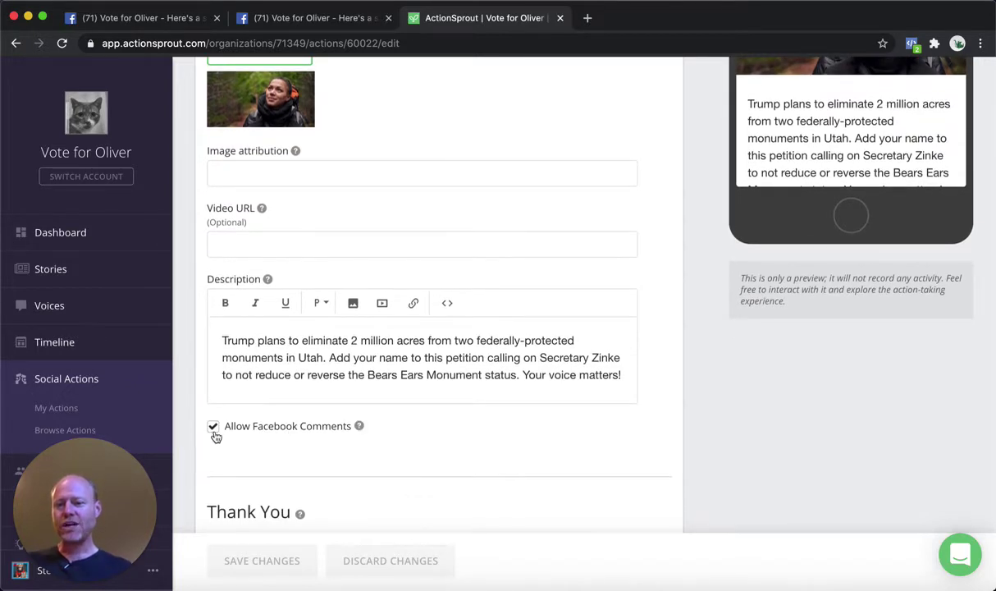
Examine the Facebook comments area in the petition preview and the Thank You message settings
{"action": "scroll", "coordinate": [759, 144], "scroll_direction": "up", "scroll_amount": 3}
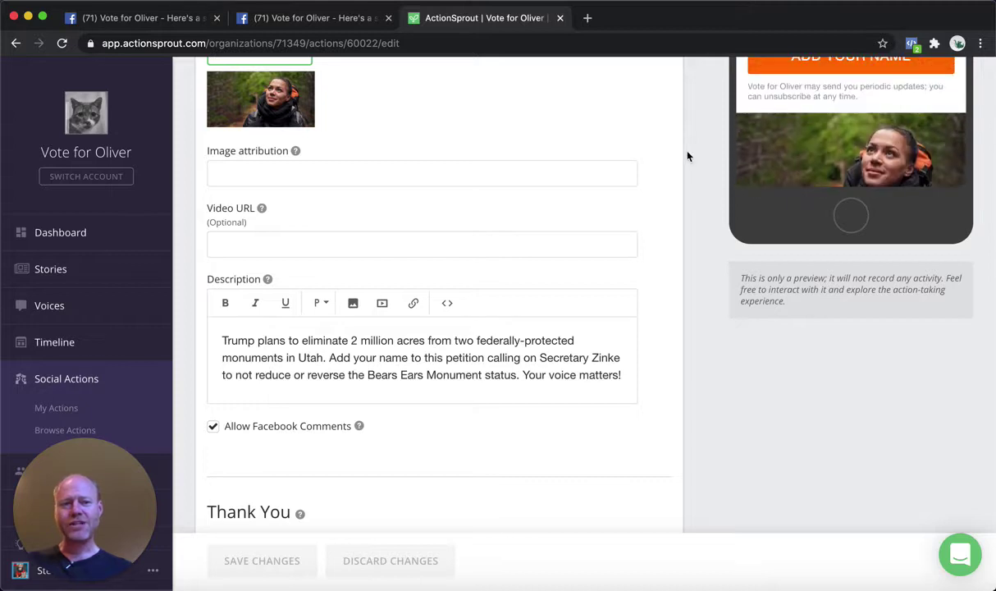
{"action": "scroll", "coordinate": [688, 156], "scroll_direction": "up", "scroll_amount": 3}
{"action": "scroll", "coordinate": [820, 302], "scroll_direction": "down", "scroll_amount": 5}
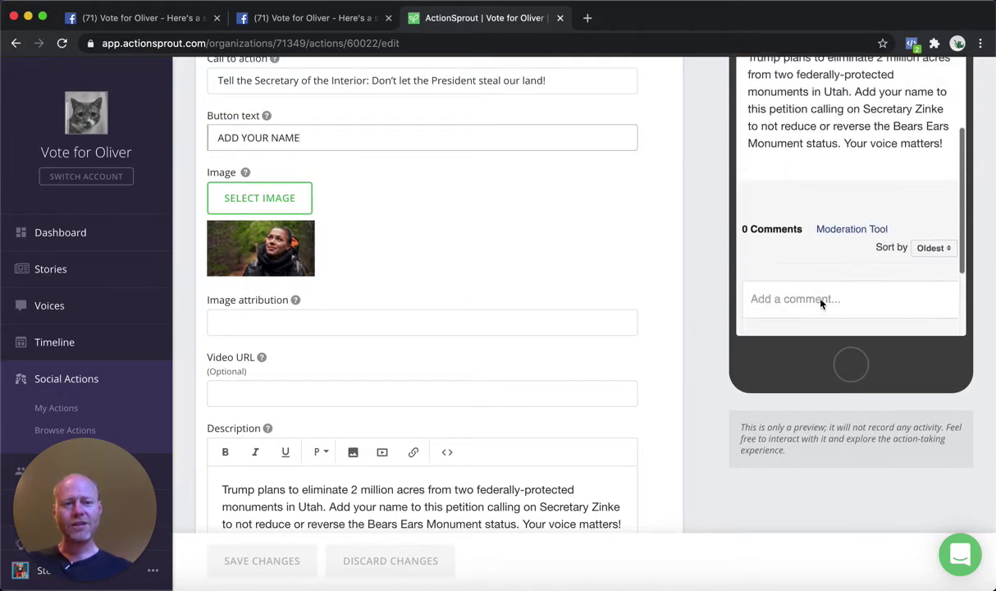
{"action": "scroll", "coordinate": [821, 304], "scroll_direction": "down", "scroll_amount": 2}
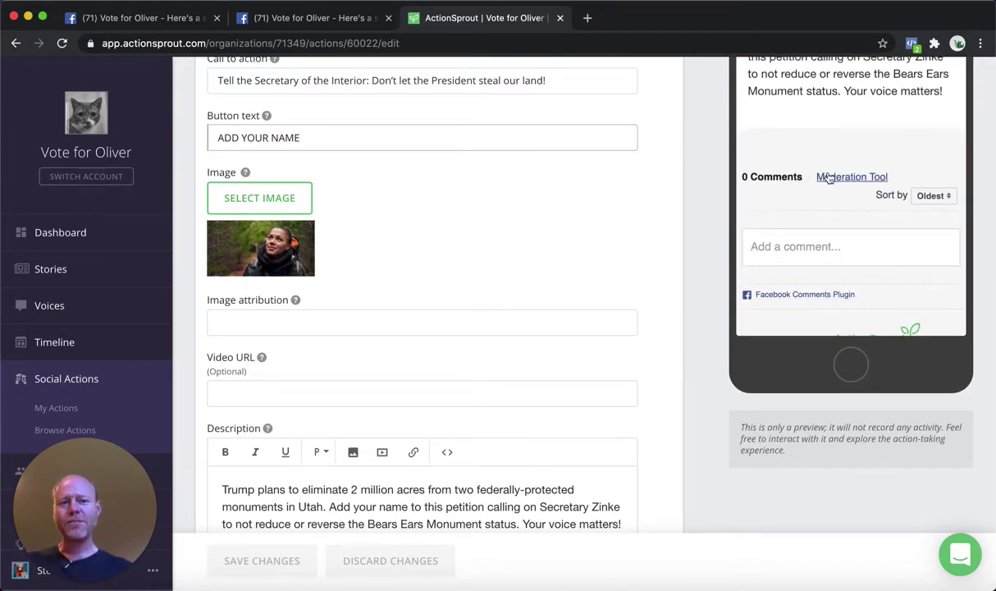
{"action": "scroll", "coordinate": [385, 416], "scroll_direction": "down", "scroll_amount": 5}
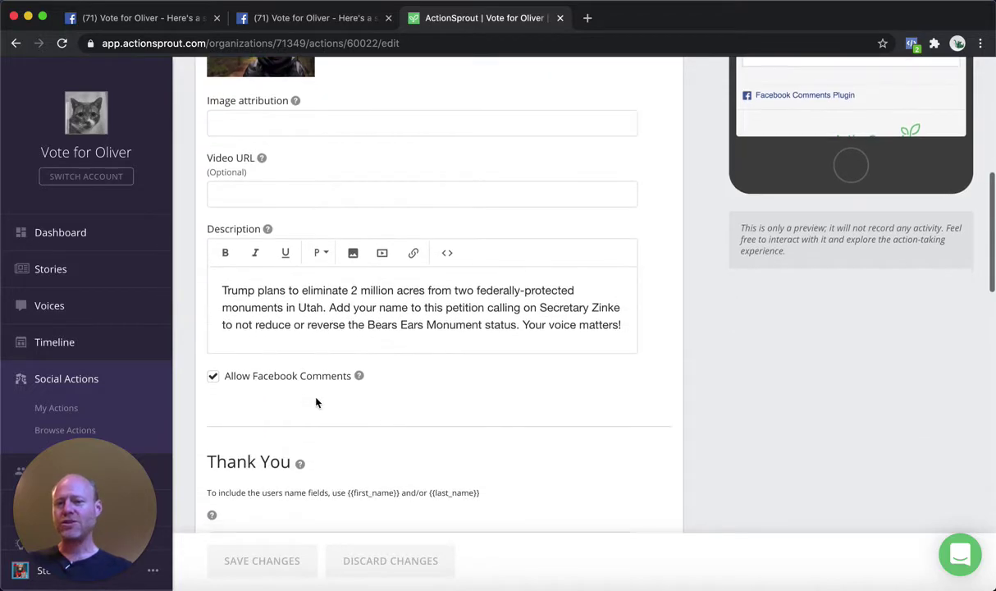
{"action": "scroll", "coordinate": [317, 401], "scroll_direction": "down", "scroll_amount": 1}
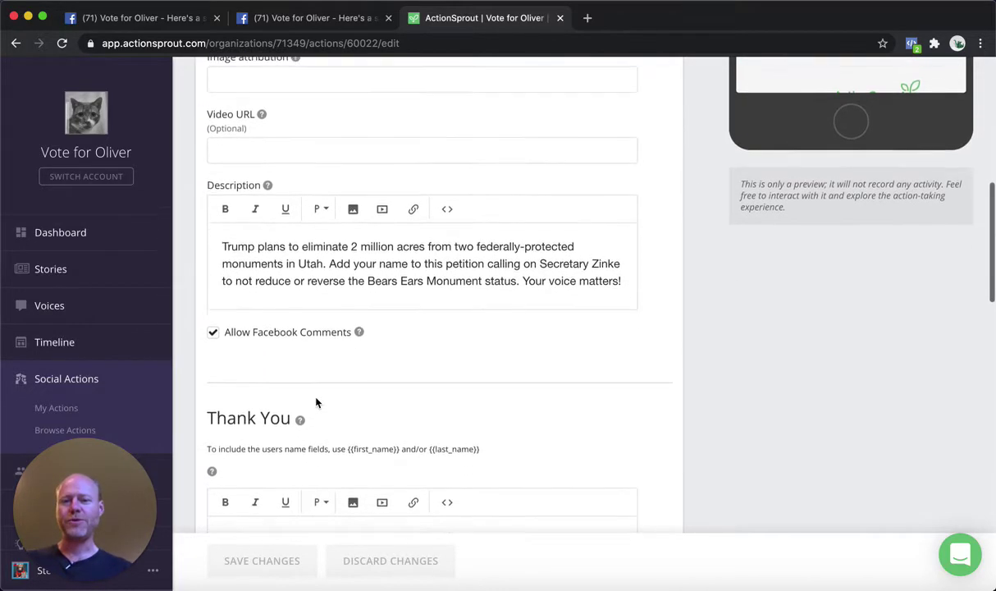
{"action": "scroll", "coordinate": [426, 379], "scroll_direction": "down", "scroll_amount": 2}
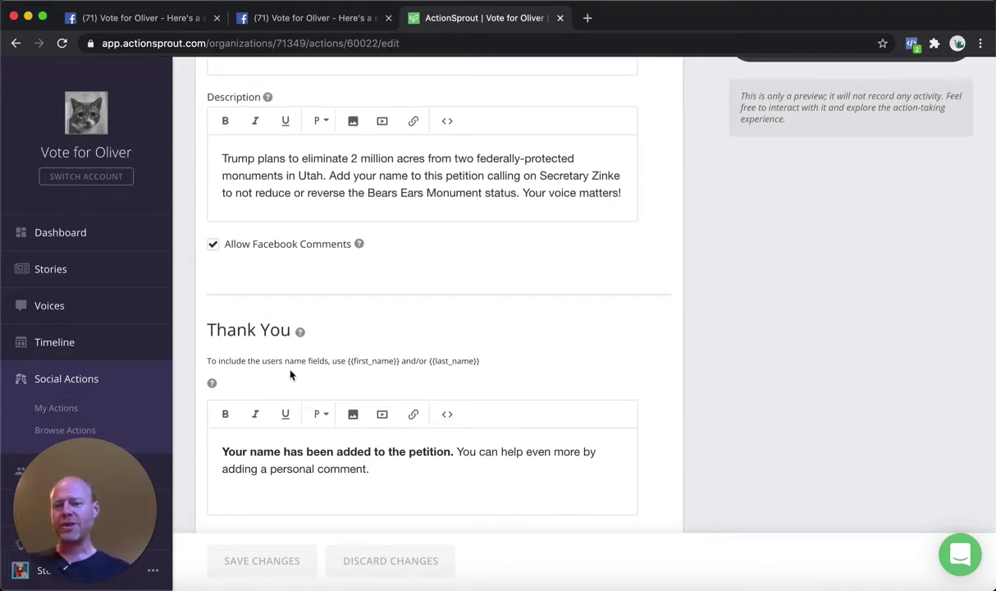
{"action": "scroll", "coordinate": [263, 434], "scroll_direction": "down", "scroll_amount": 1}
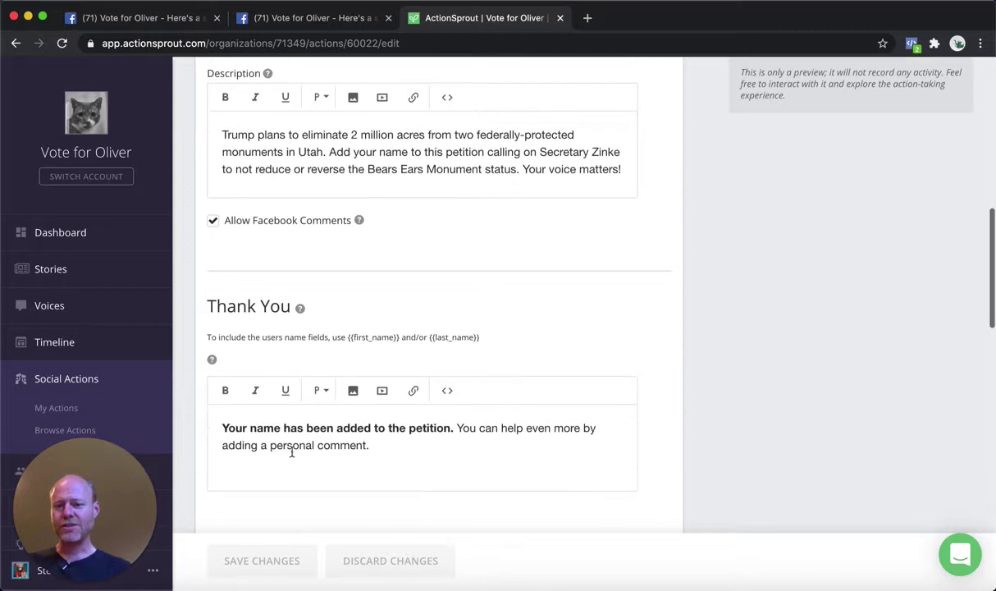
Try signing the petition in the phone preview to view its thank-you message
{"action": "scroll", "coordinate": [689, 246], "scroll_direction": "up", "scroll_amount": 5}
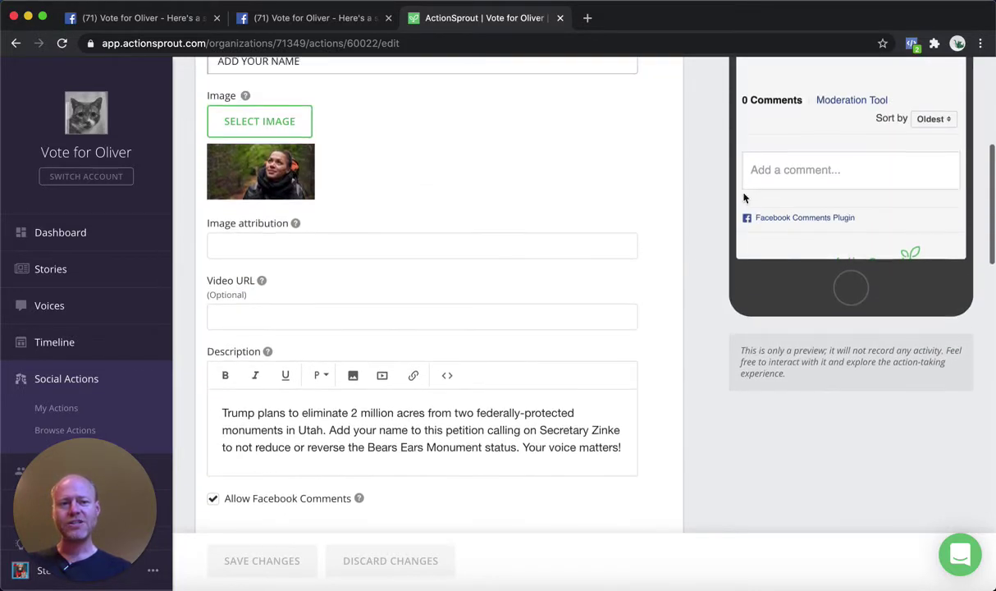
{"action": "scroll", "coordinate": [744, 198], "scroll_direction": "up", "scroll_amount": 10}
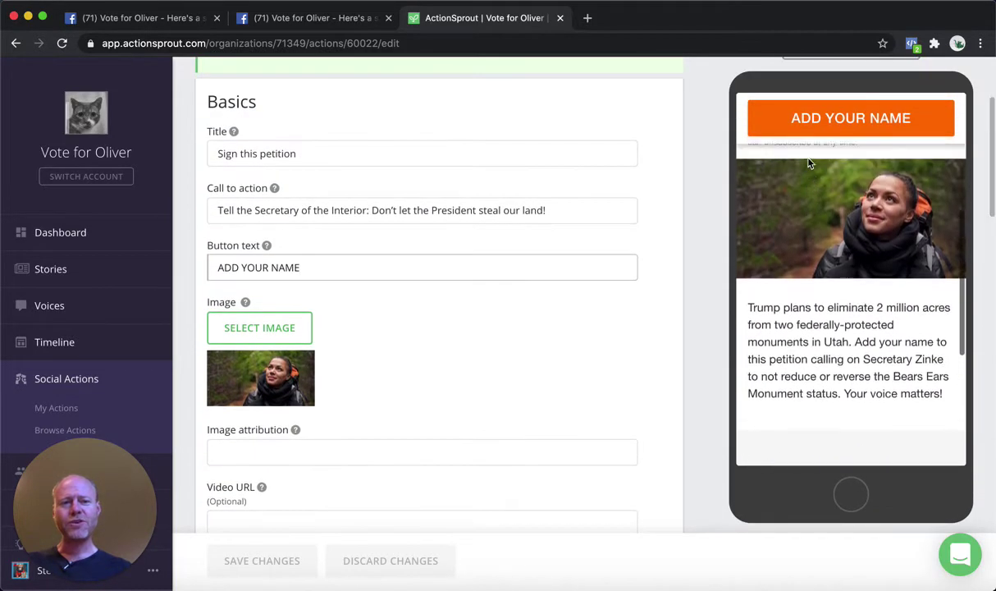
{"action": "scroll", "coordinate": [808, 163], "scroll_direction": "up", "scroll_amount": 3}
{"action": "left_click", "coordinate": [827, 365]}
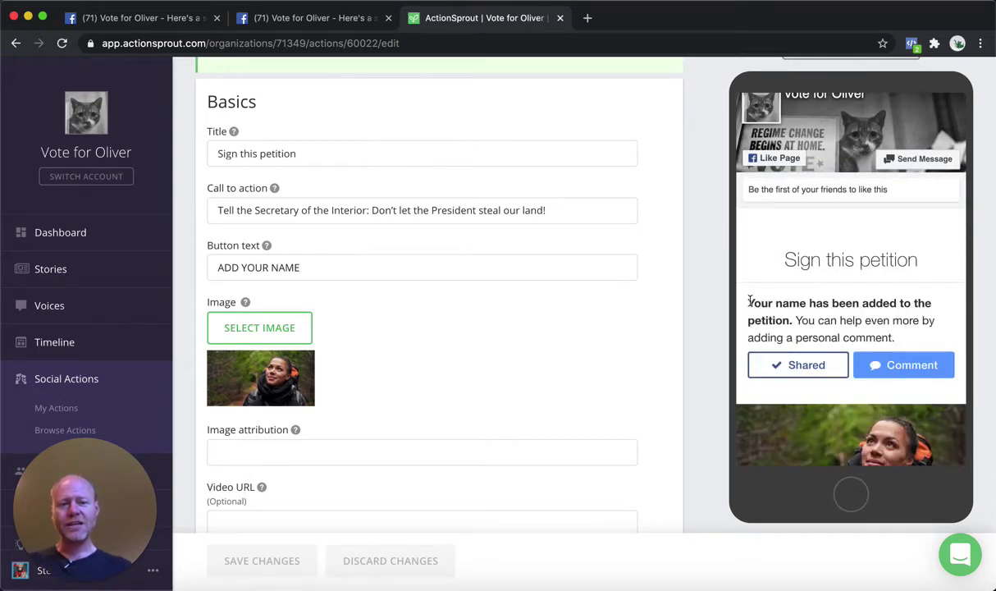
Try the Explicit Opt-out communication type in the petition's Privacy section, and switch back to Implicit Opt-in
{"action": "scroll", "coordinate": [483, 413], "scroll_direction": "down", "scroll_amount": 3}
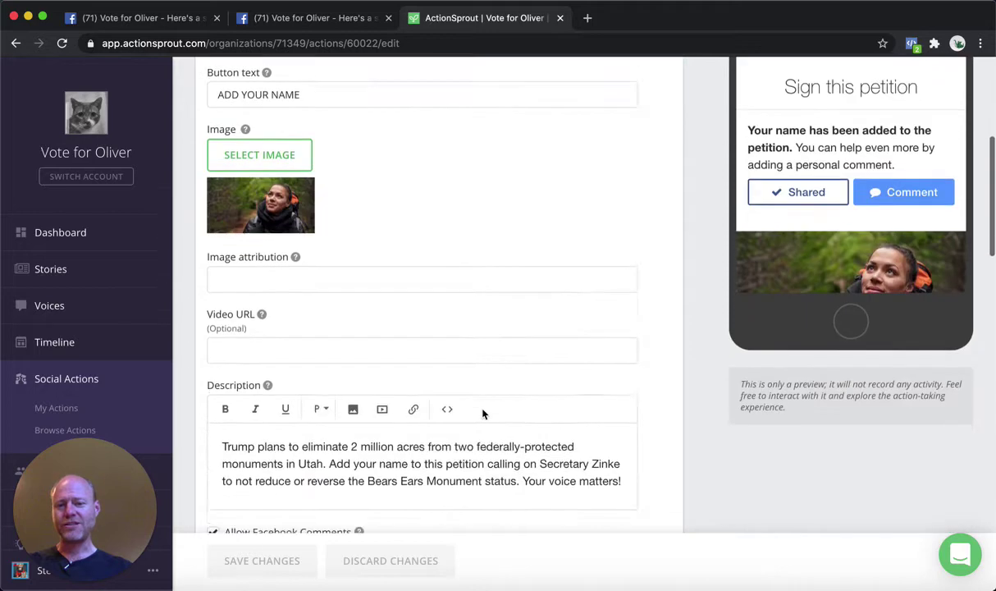
{"action": "scroll", "coordinate": [482, 413], "scroll_direction": "down", "scroll_amount": 9}
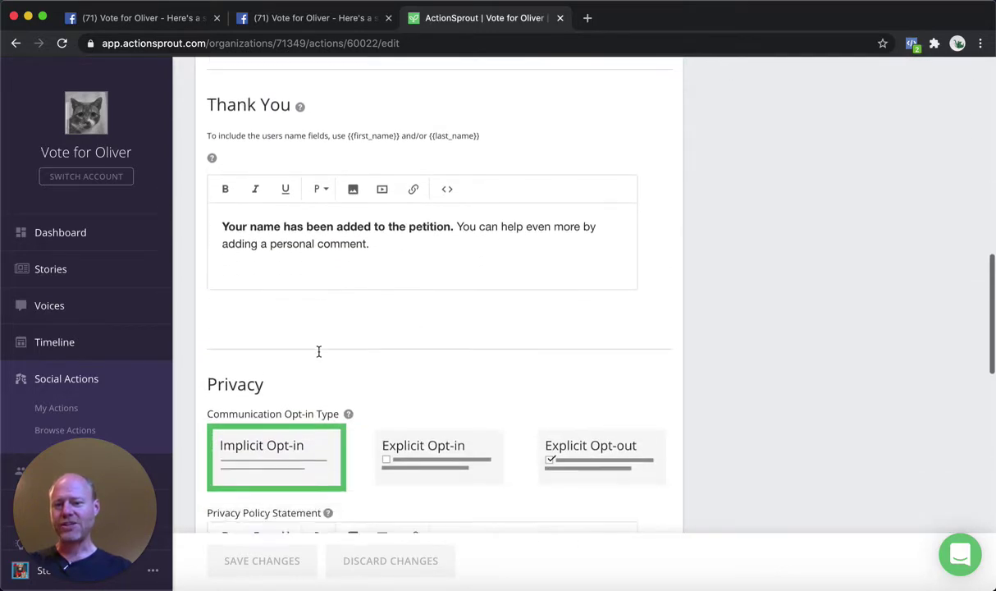
{"action": "scroll", "coordinate": [319, 351], "scroll_direction": "down", "scroll_amount": 3}
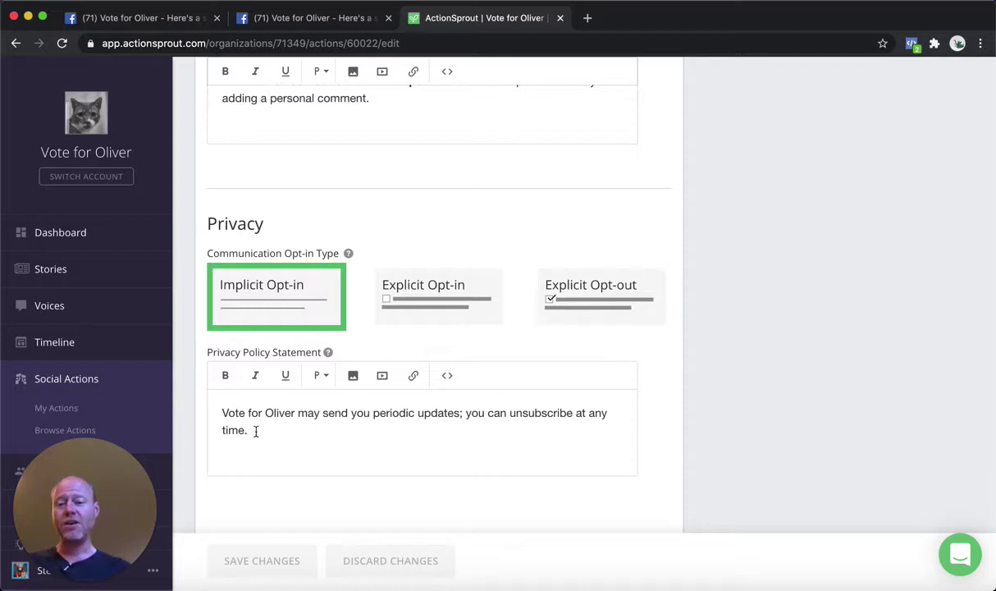
{"action": "left_click", "coordinate": [630, 266]}
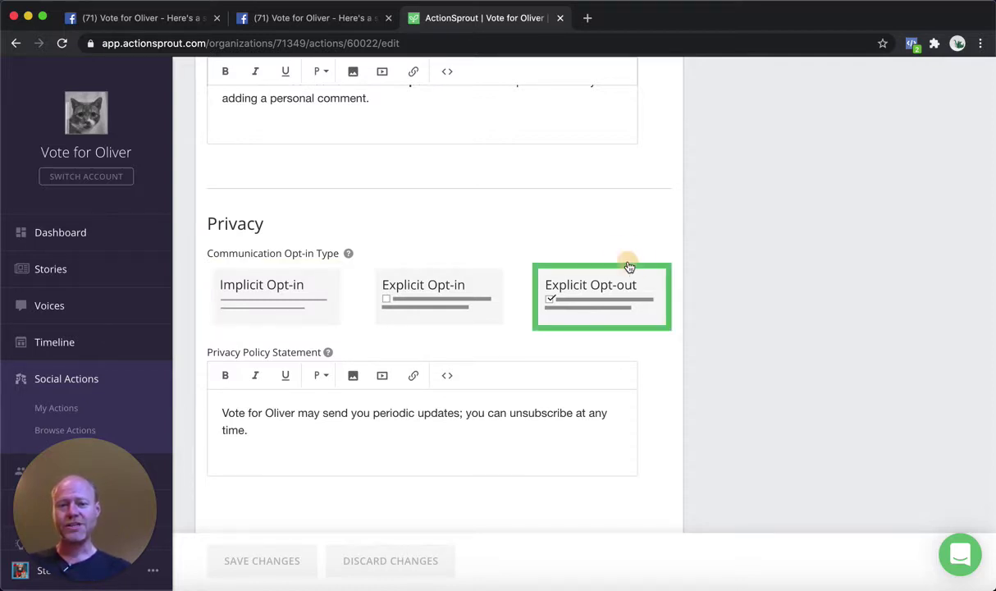
{"action": "right_click", "coordinate": [629, 265]}
{"action": "left_click", "coordinate": [607, 320]}
{"action": "scroll", "coordinate": [640, 407], "scroll_direction": "up", "scroll_amount": 1}
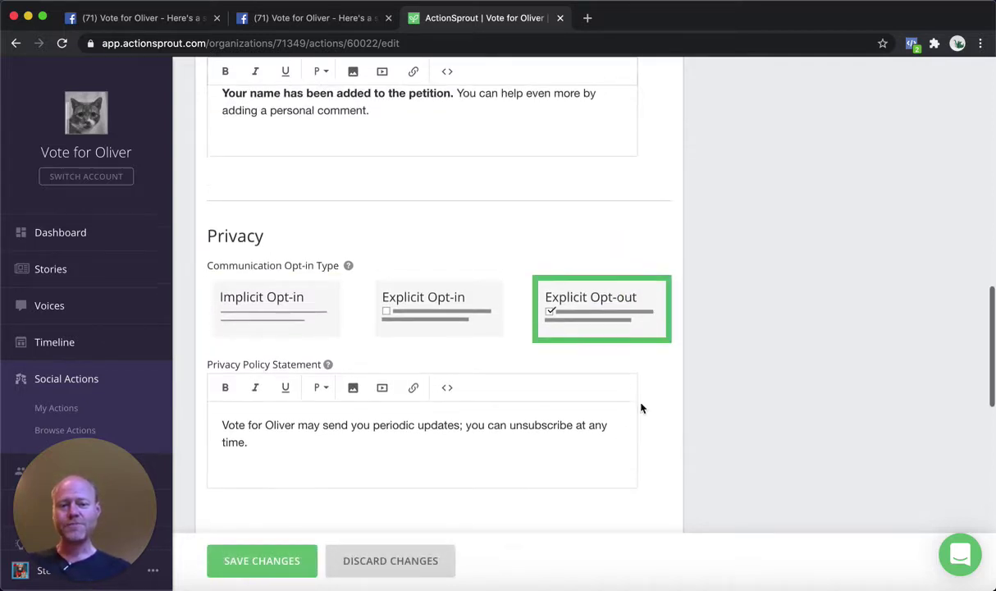
{"action": "scroll", "coordinate": [639, 407], "scroll_direction": "down", "scroll_amount": 1}
{"action": "left_click", "coordinate": [304, 287]}
Ask signers for their Zip/Postal Code and set the People Goal Bar's goal to 1000
{"action": "scroll", "coordinate": [320, 361], "scroll_direction": "down", "scroll_amount": 7}
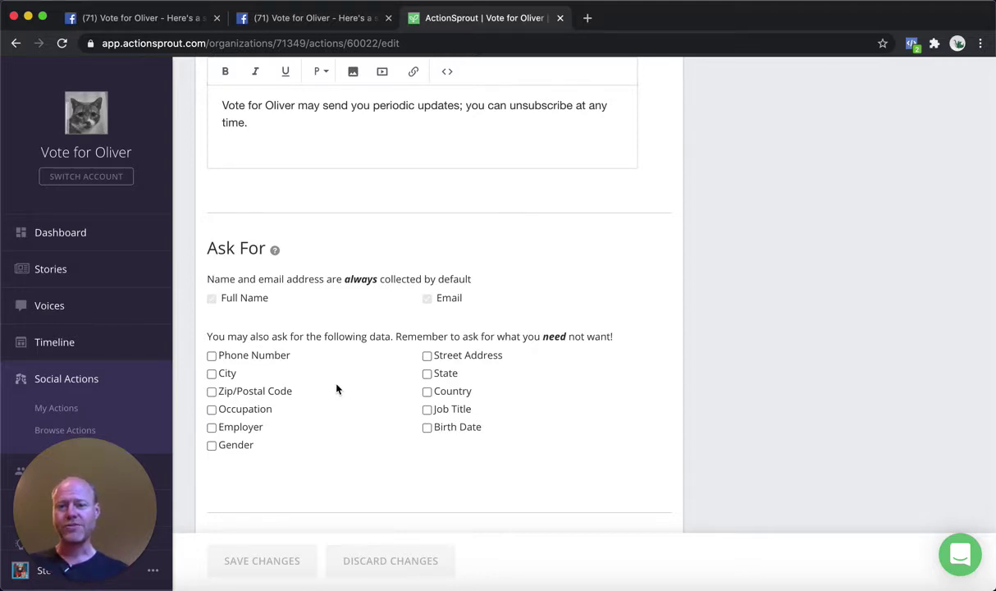
{"action": "left_click", "coordinate": [212, 391]}
{"action": "scroll", "coordinate": [351, 408], "scroll_direction": "down", "scroll_amount": 3}
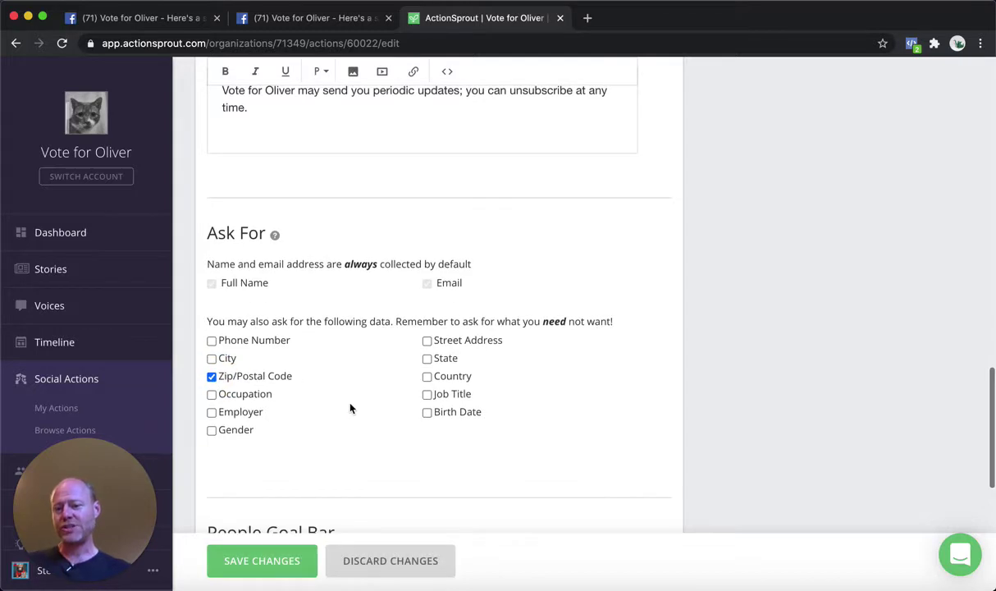
{"action": "scroll", "coordinate": [351, 408], "scroll_direction": "down", "scroll_amount": 3}
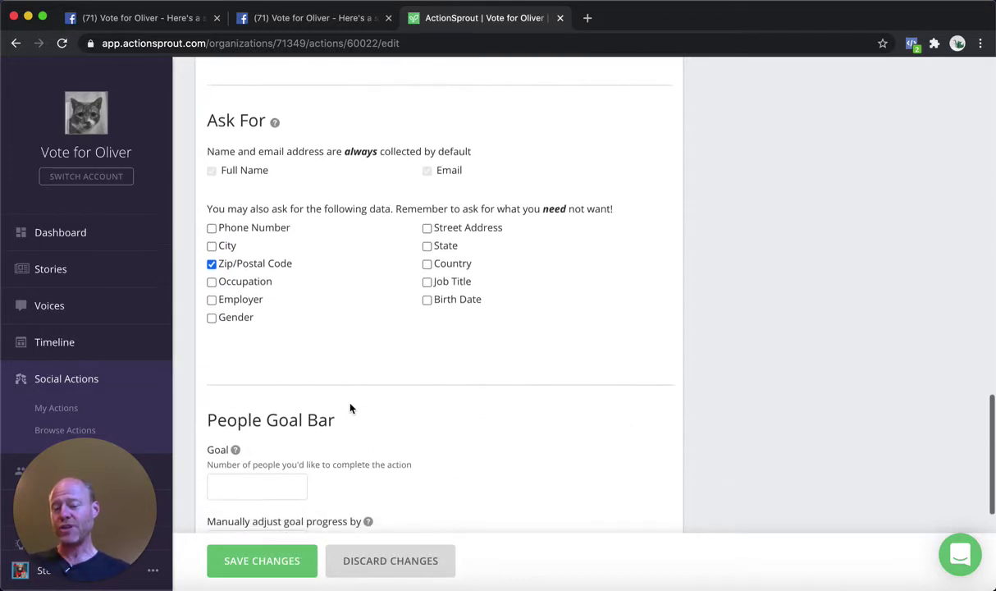
{"action": "scroll", "coordinate": [251, 432], "scroll_direction": "down", "scroll_amount": 2}
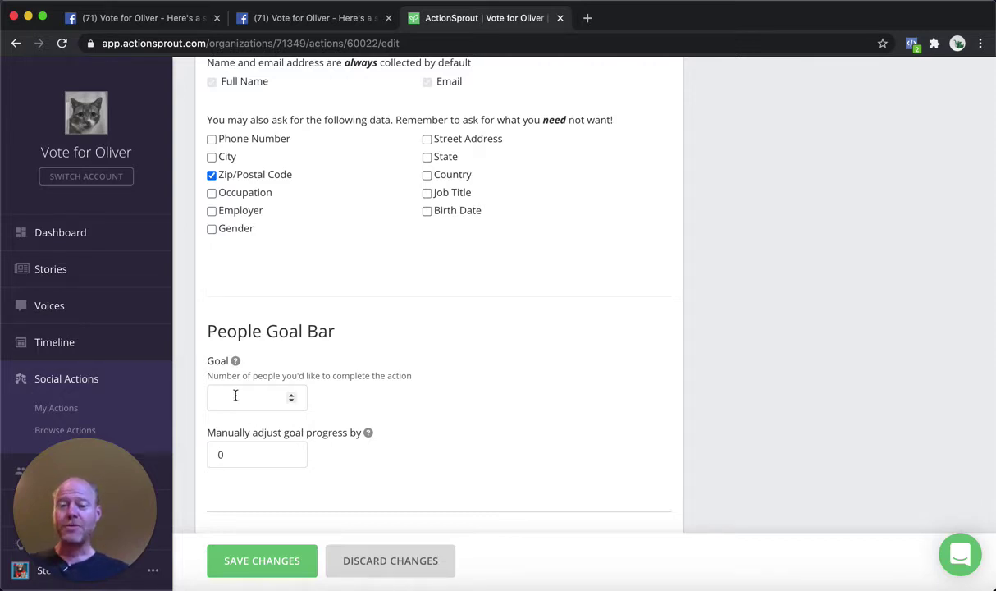
{"action": "scroll", "coordinate": [235, 395], "scroll_direction": "down", "scroll_amount": 1}
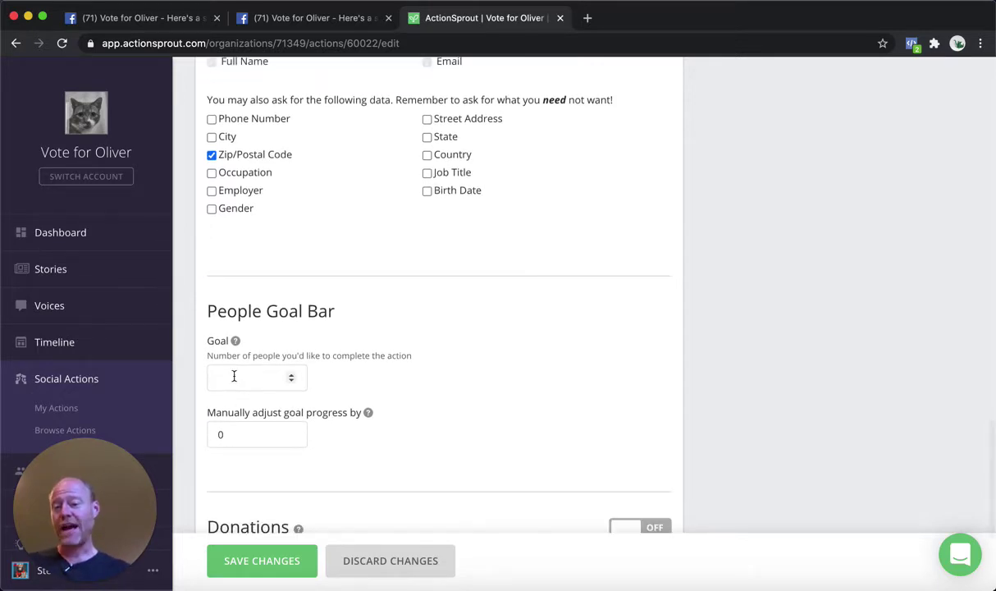
{"action": "type", "text": "1000"}
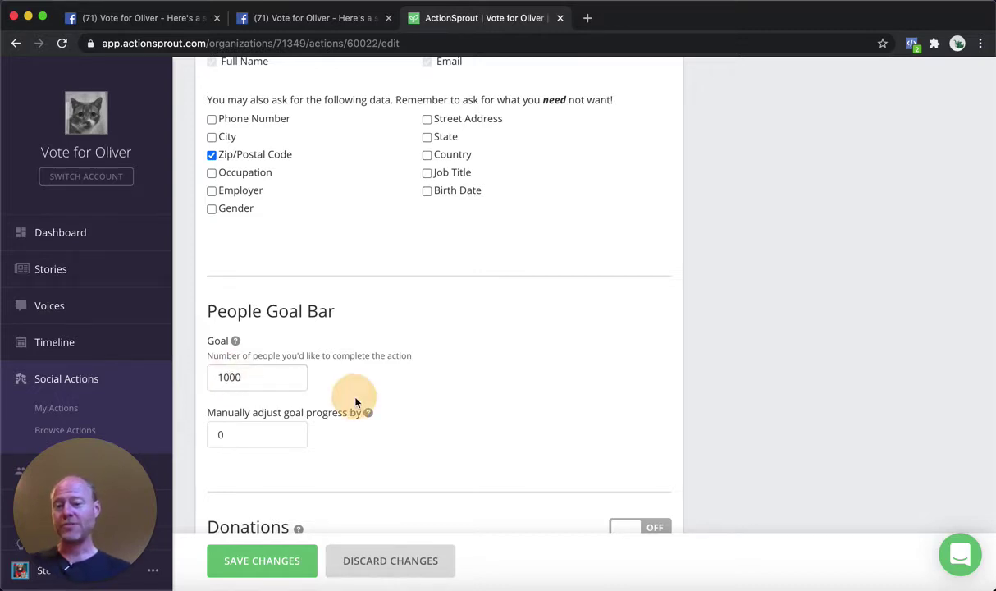
Set the manual goal progress adjustment in the People Goal Bar section to 500
{"action": "scroll", "coordinate": [340, 400], "scroll_direction": "down", "scroll_amount": 2}
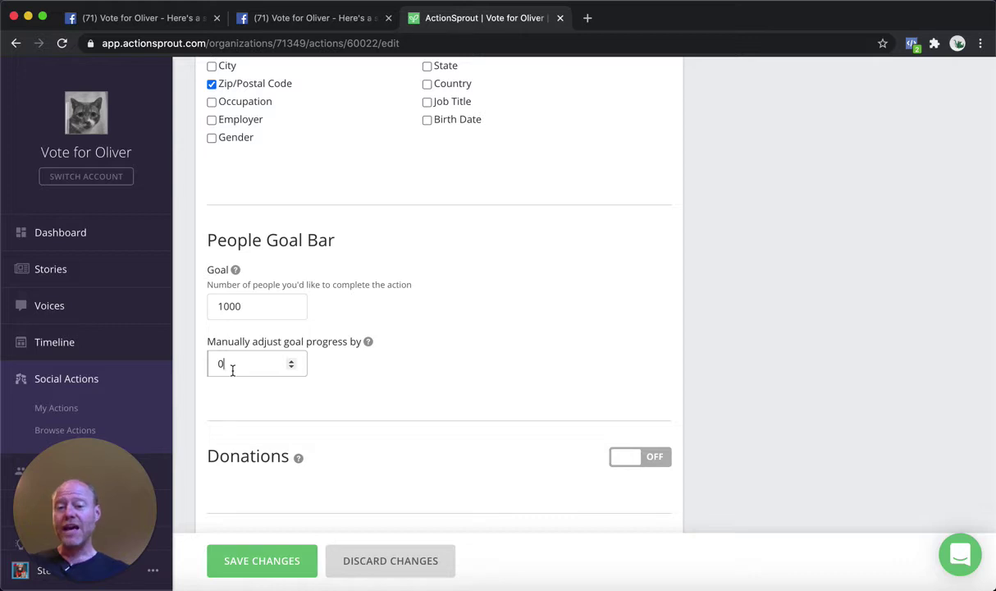
{"action": "left_click_drag", "start_coordinate": [229, 364], "coordinate": [195, 367]}
{"action": "type", "text": "500"}
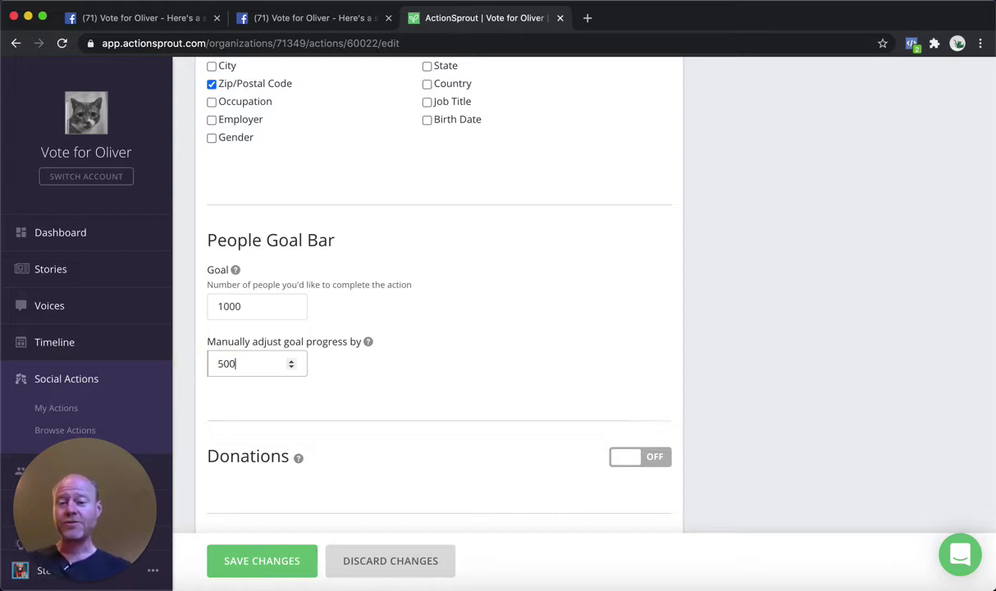
{"action": "left_click", "coordinate": [216, 381]}
Try enabling Donations for the petition to examine its request, amount and goal bar options, and disable it again
{"action": "scroll", "coordinate": [336, 380], "scroll_direction": "down", "scroll_amount": 2}
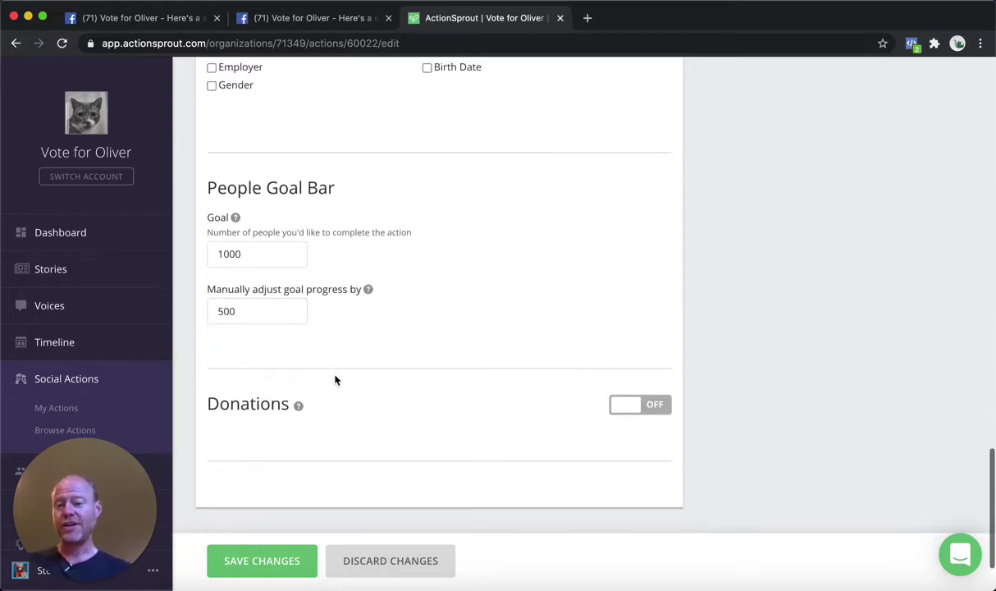
{"action": "scroll", "coordinate": [335, 376], "scroll_direction": "down", "scroll_amount": 1}
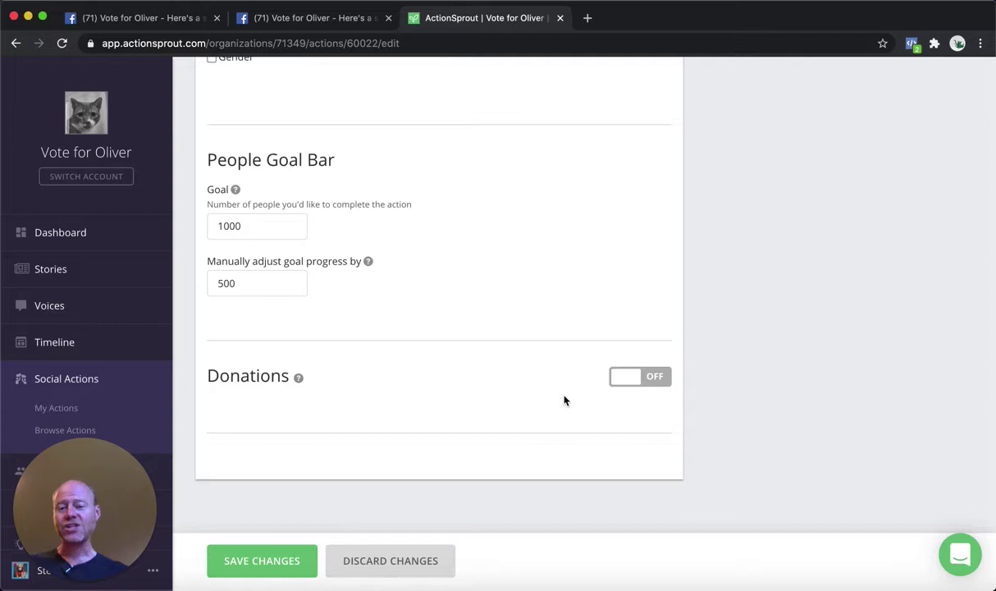
{"action": "left_click", "coordinate": [631, 379]}
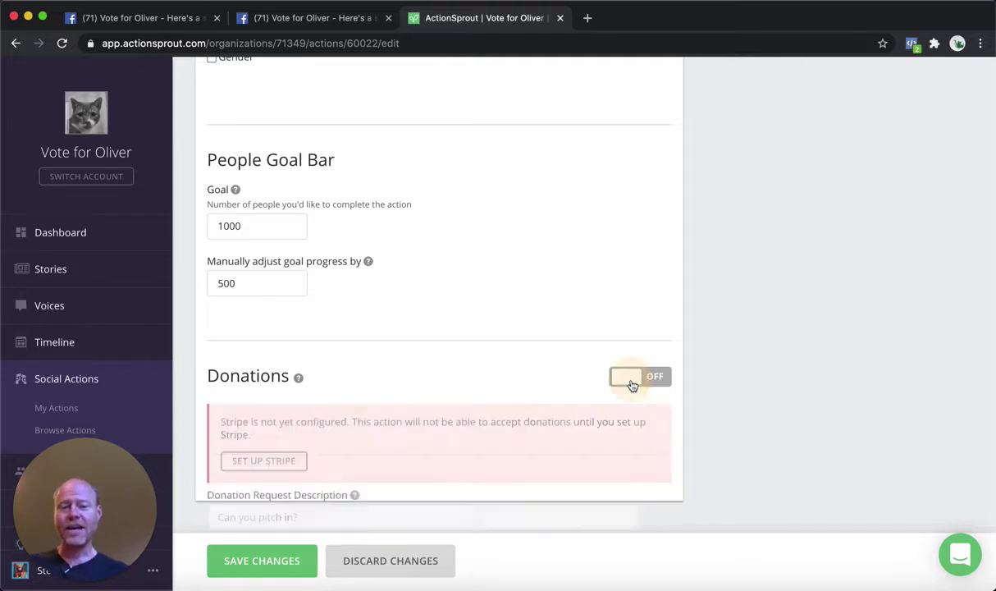
{"action": "scroll", "coordinate": [438, 418], "scroll_direction": "down", "scroll_amount": 5}
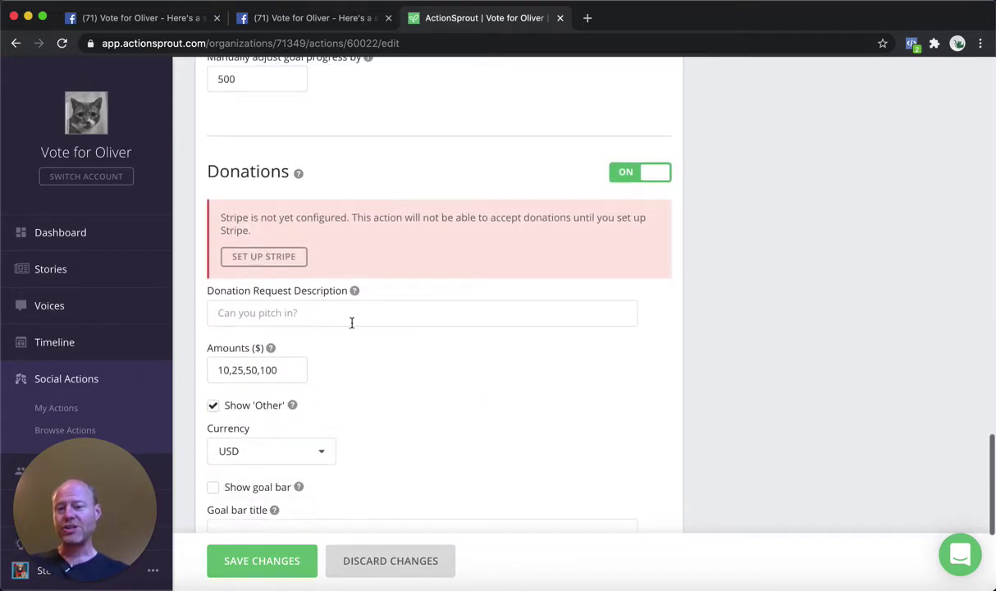
{"action": "scroll", "coordinate": [370, 406], "scroll_direction": "down", "scroll_amount": 2}
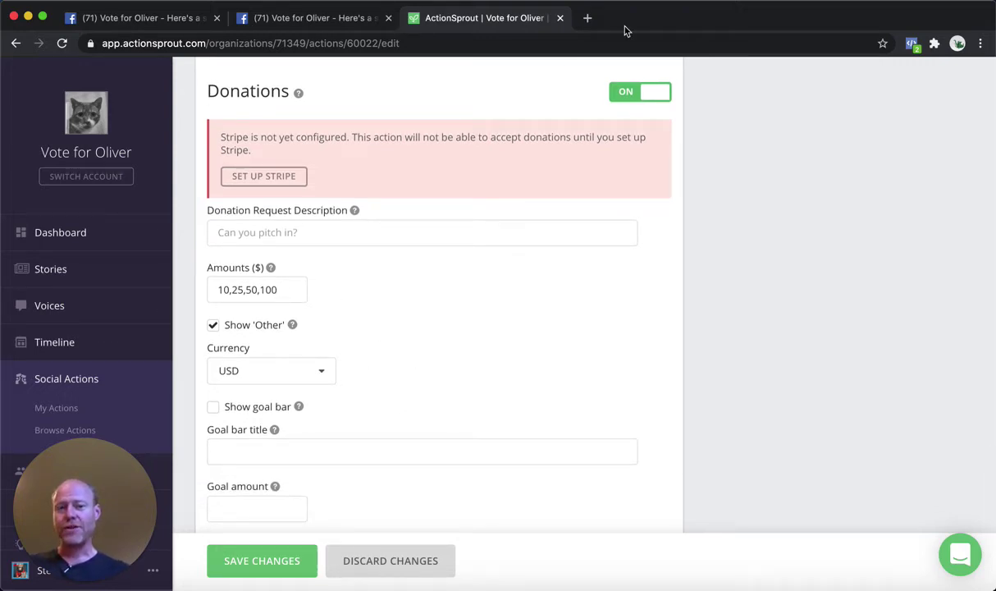
{"action": "left_click", "coordinate": [639, 92]}
Save the petition's changes
{"action": "scroll", "coordinate": [389, 156], "scroll_direction": "up", "scroll_amount": 1}
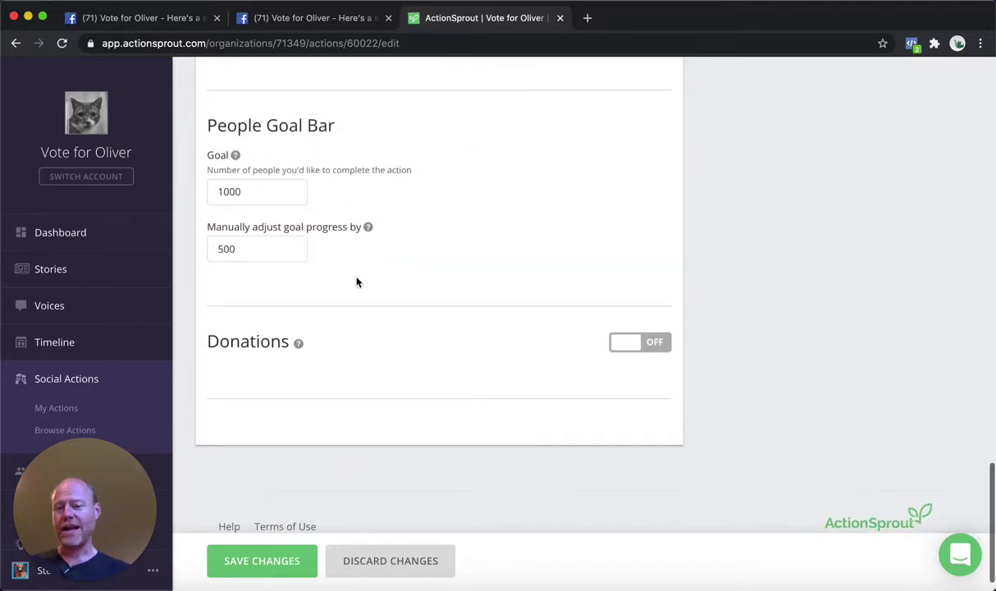
{"action": "scroll", "coordinate": [310, 425], "scroll_direction": "up", "scroll_amount": 1}
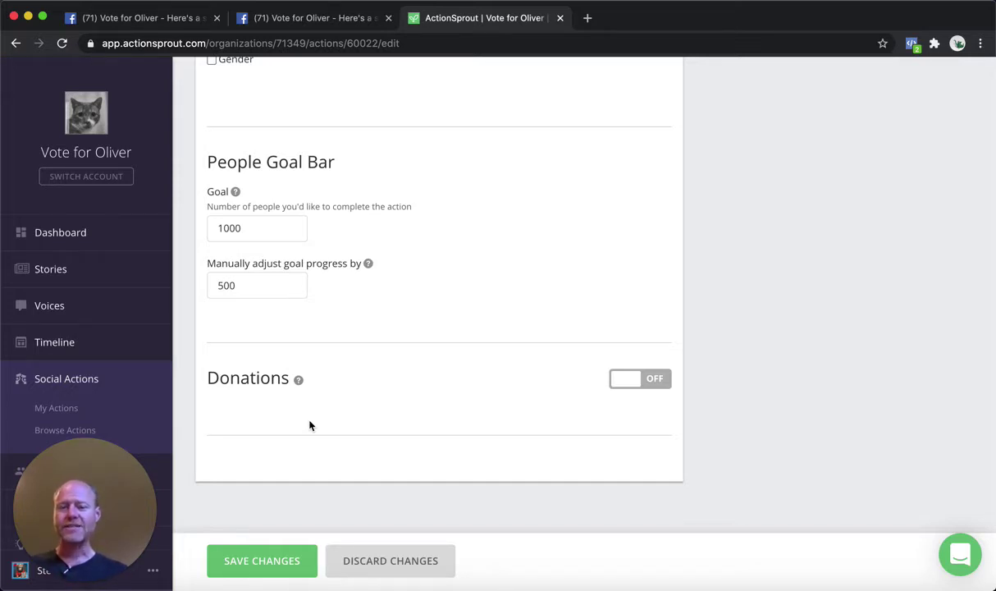
{"action": "left_click", "coordinate": [257, 561]}
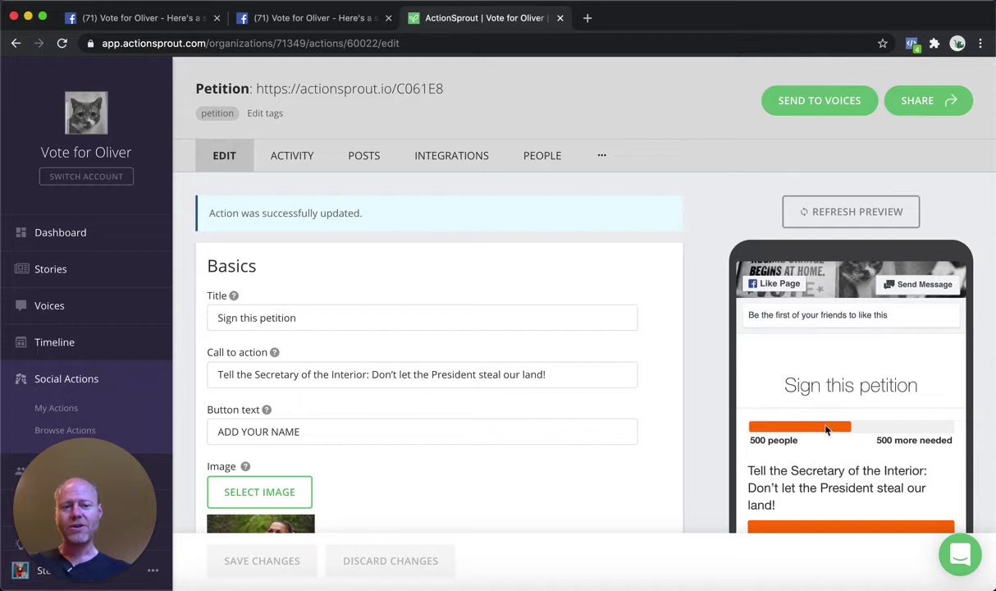
Sign the petition in the phone preview, filling in the requested Zip/Postal Code
{"action": "scroll", "coordinate": [825, 428], "scroll_direction": "down", "scroll_amount": 3}
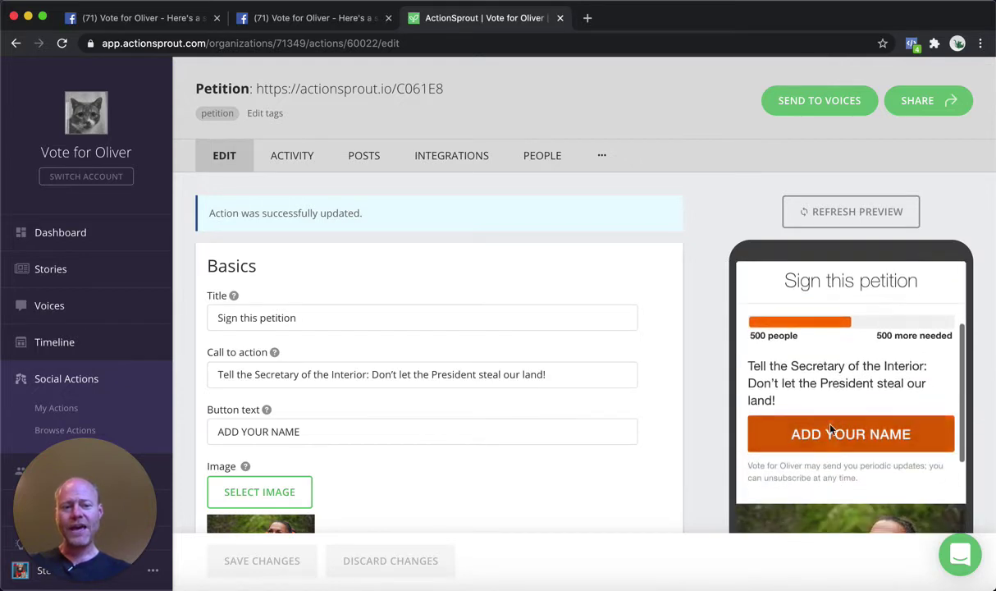
{"action": "scroll", "coordinate": [835, 418], "scroll_direction": "down", "scroll_amount": 1}
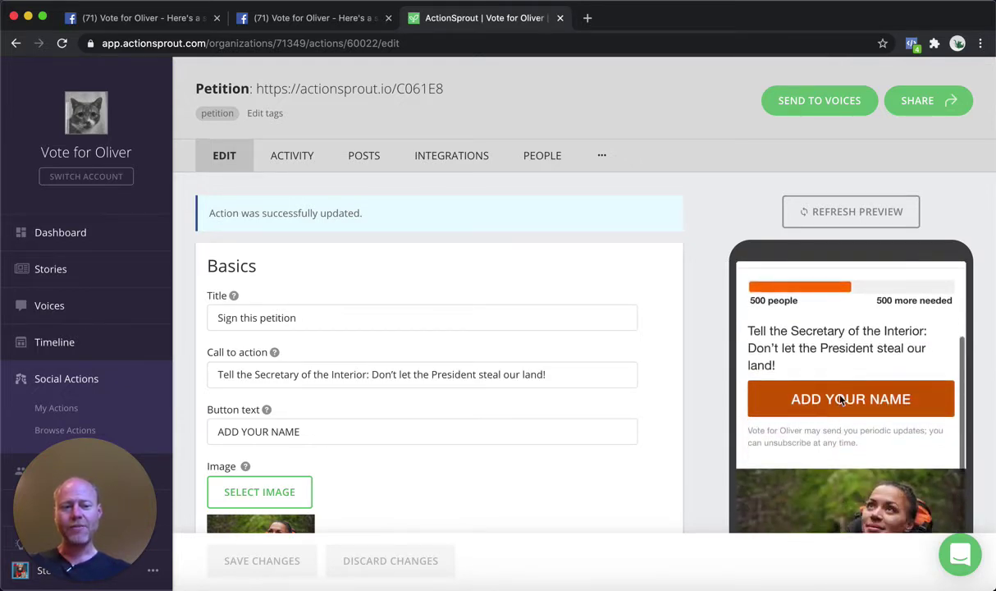
{"action": "left_click", "coordinate": [841, 399]}
{"action": "left_click", "coordinate": [790, 317]}
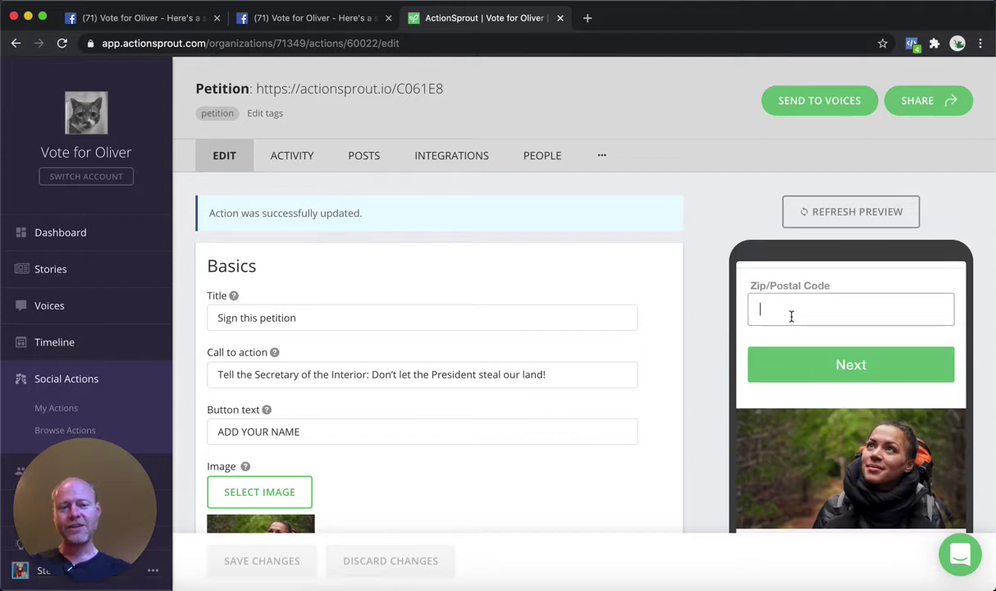
{"action": "type", "text": "98225"}
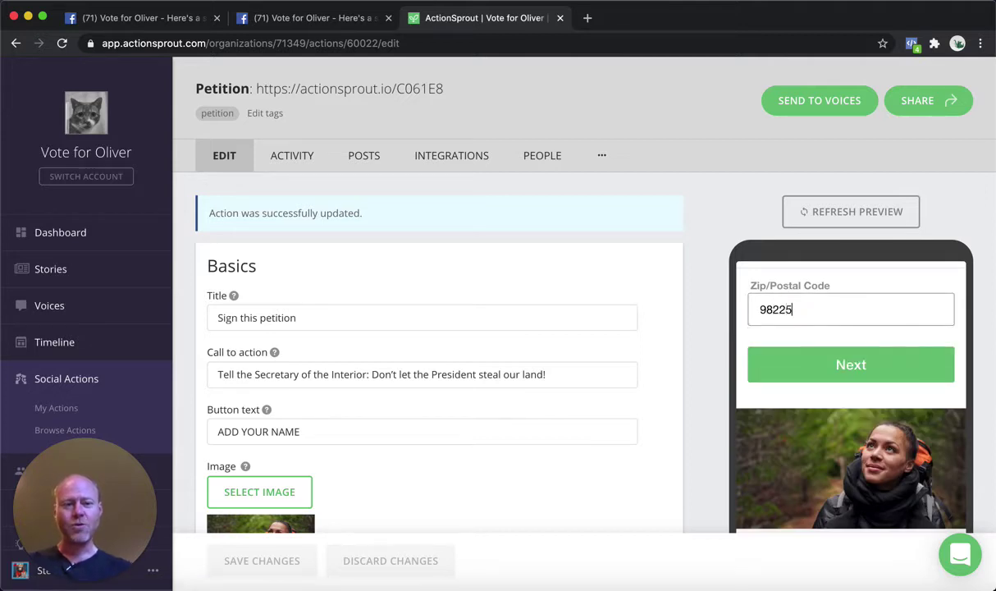
{"action": "left_click", "coordinate": [775, 360]}
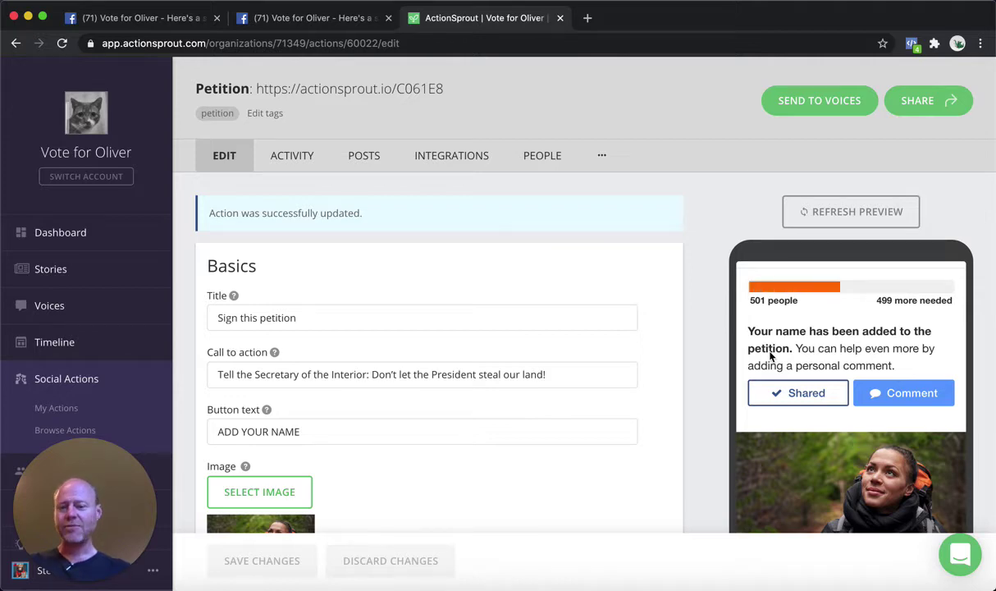
Start sharing the petition on Facebook with the Publish Now option
{"action": "left_click", "coordinate": [936, 103]}
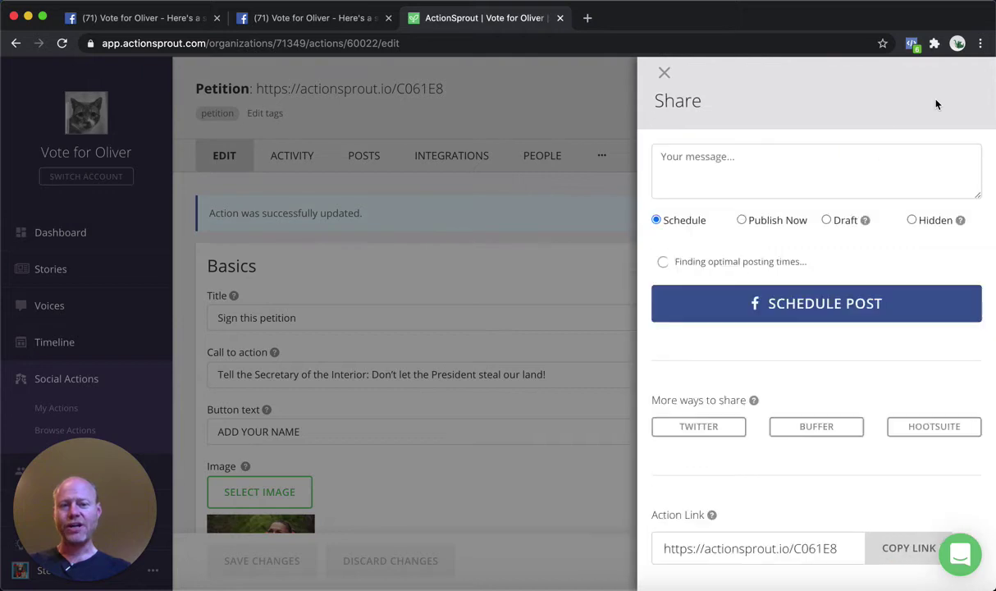
{"action": "left_click", "coordinate": [742, 222]}
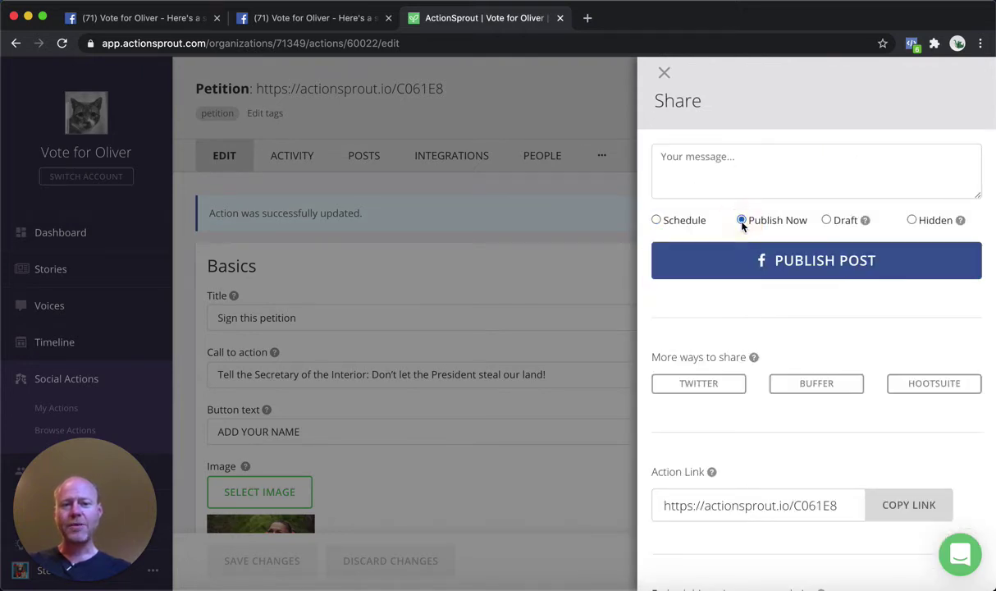
{"action": "left_click", "coordinate": [689, 174]}
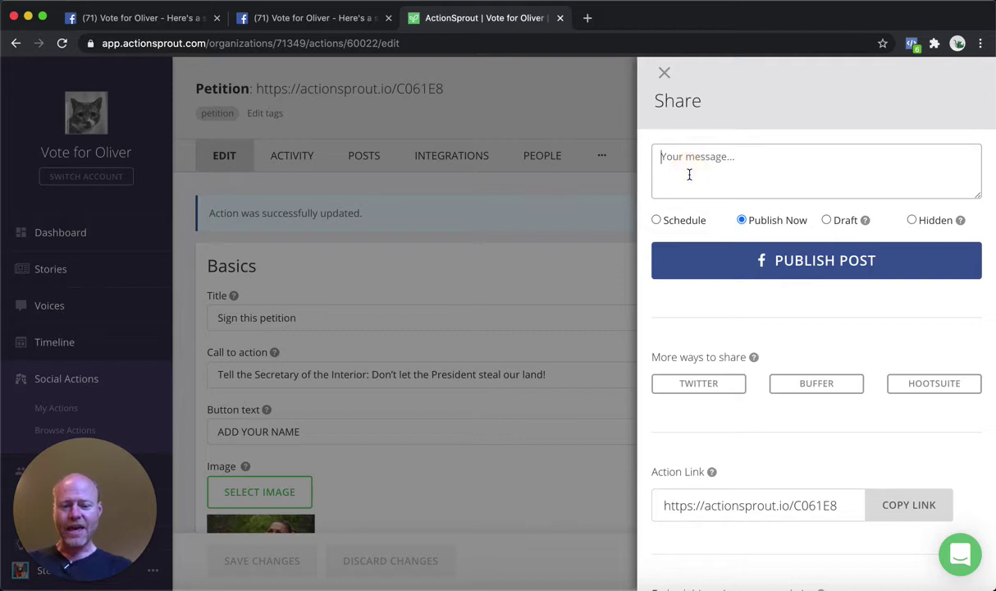
{"action": "type", "text": "test"}
{"action": "key", "text": "BackSpace"}
{"action": "key", "text": "BackSpace"}
{"action": "key", "text": "BackSpace"}
{"action": "key", "text": "BackSpace"}
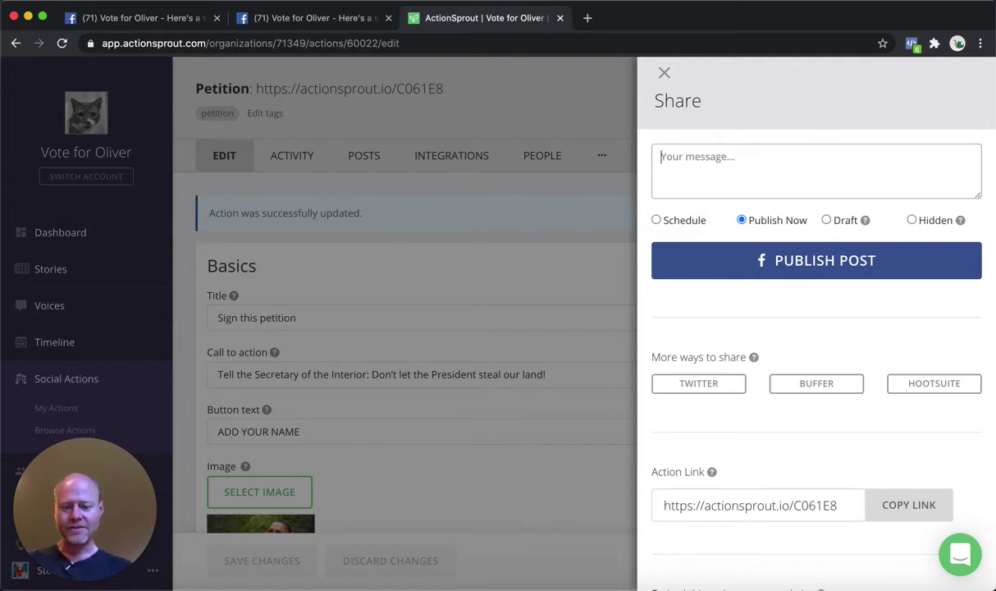
Write "Can you do this?" as the share message and publish the post to Facebook
{"action": "type", "text": "can you do this."}
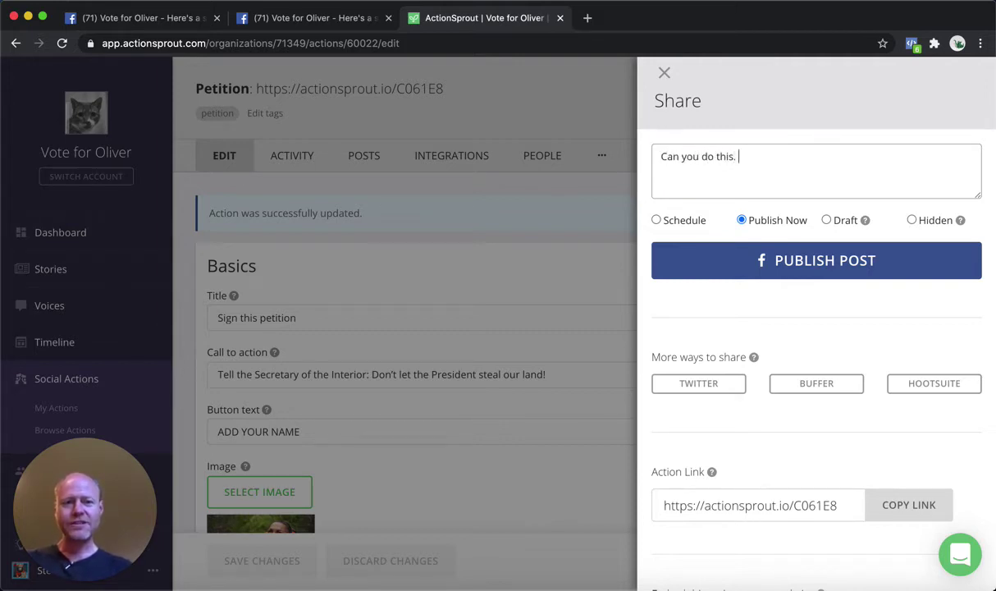
{"action": "key", "text": "BackSpace"}
{"action": "key", "text": "BackSpace"}
{"action": "type", "text": "?"}
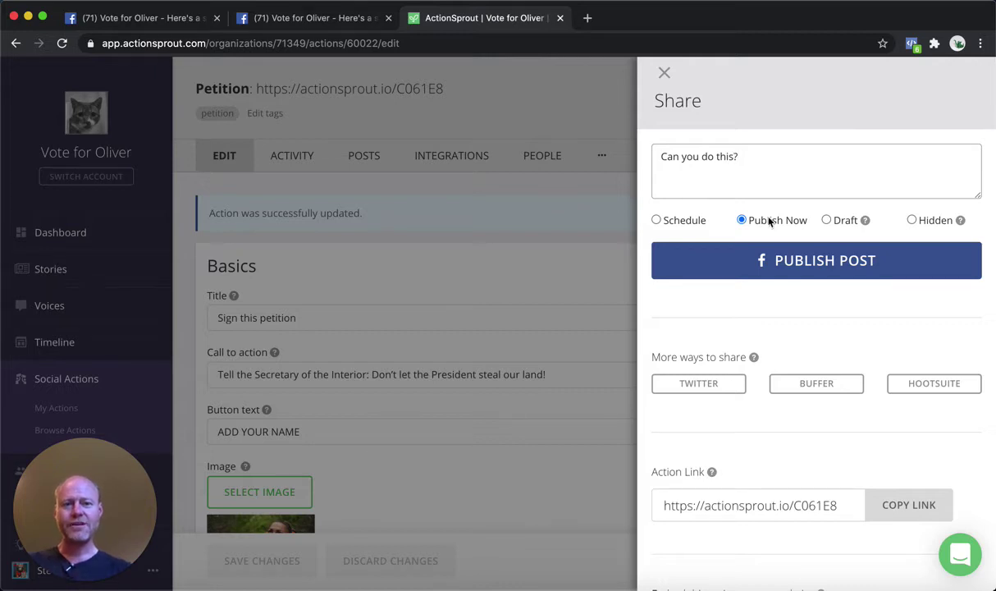
{"action": "left_click", "coordinate": [789, 268]}
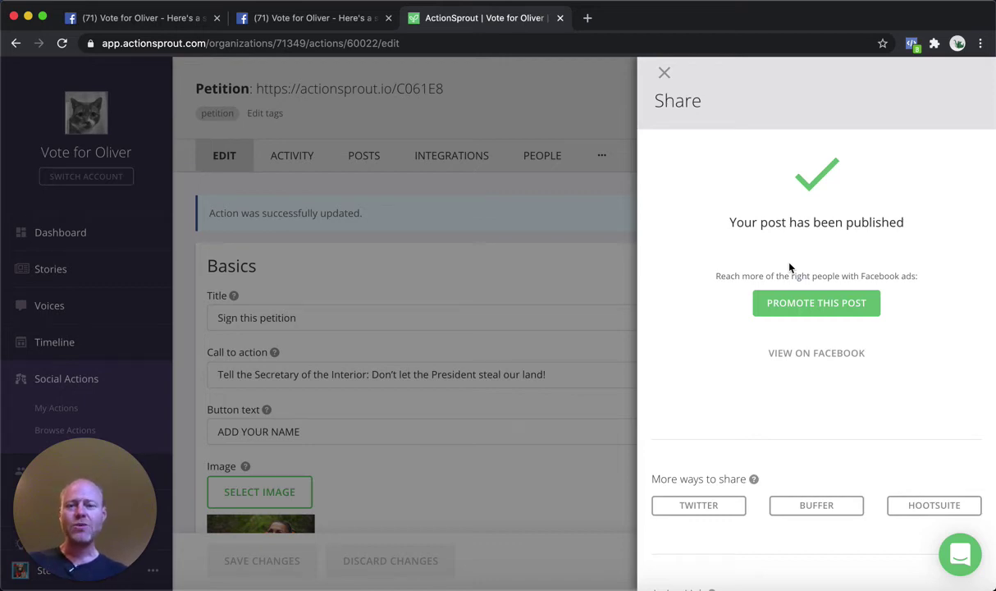
Open the live petition from the published Facebook post and sign it with a Zip/Postal Code
{"action": "left_click", "coordinate": [815, 353]}
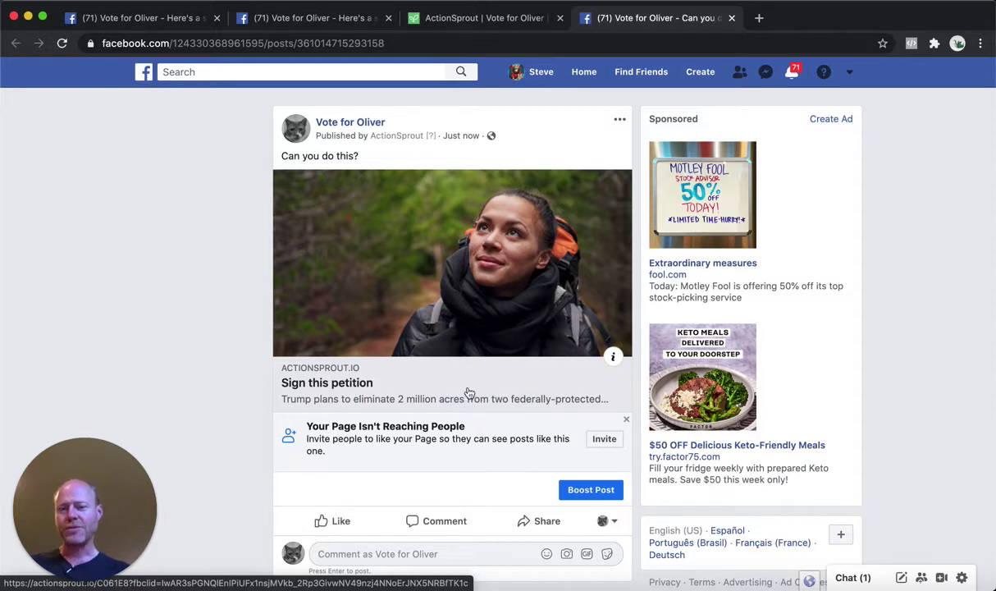
{"action": "left_click", "coordinate": [440, 293]}
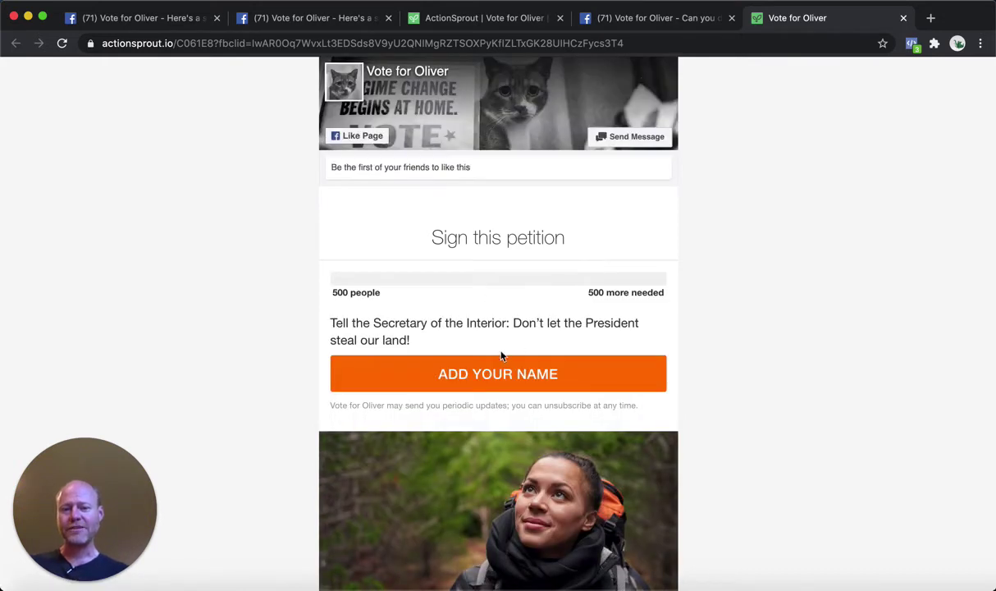
{"action": "left_click", "coordinate": [480, 382]}
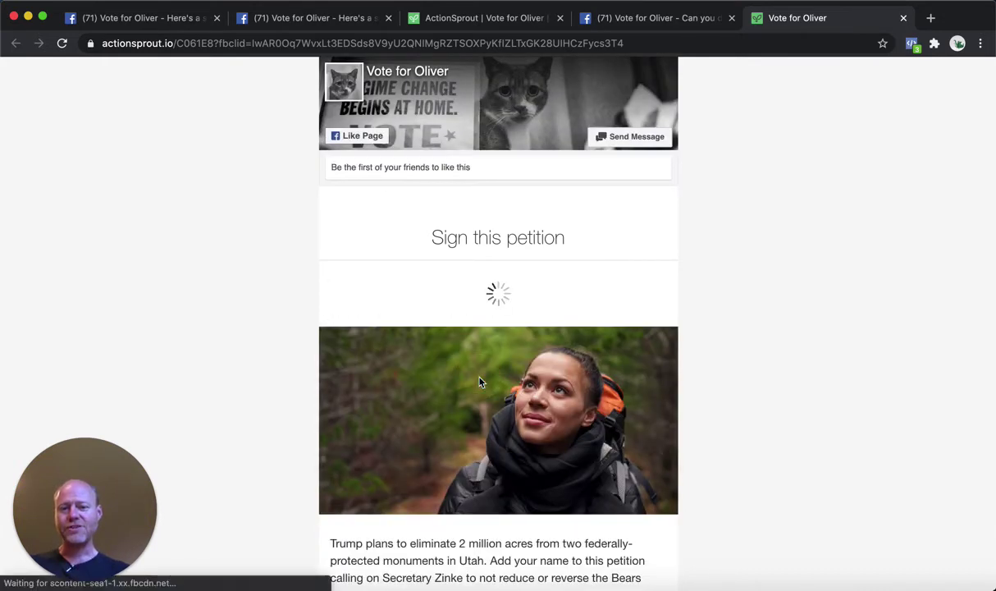
{"action": "left_click", "coordinate": [422, 299]}
{"action": "type", "text": "98225"}
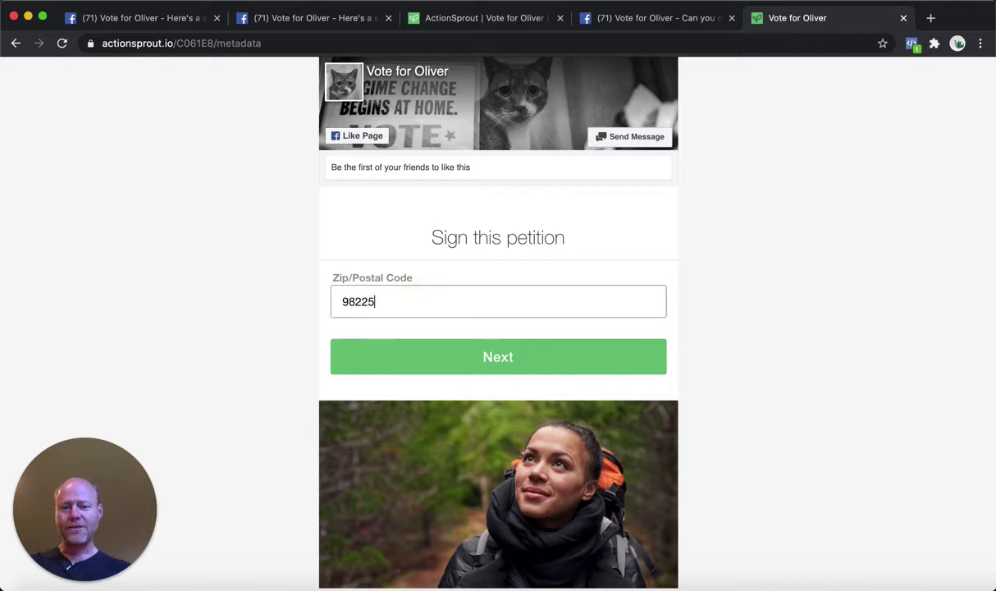
{"action": "left_click", "coordinate": [509, 357]}
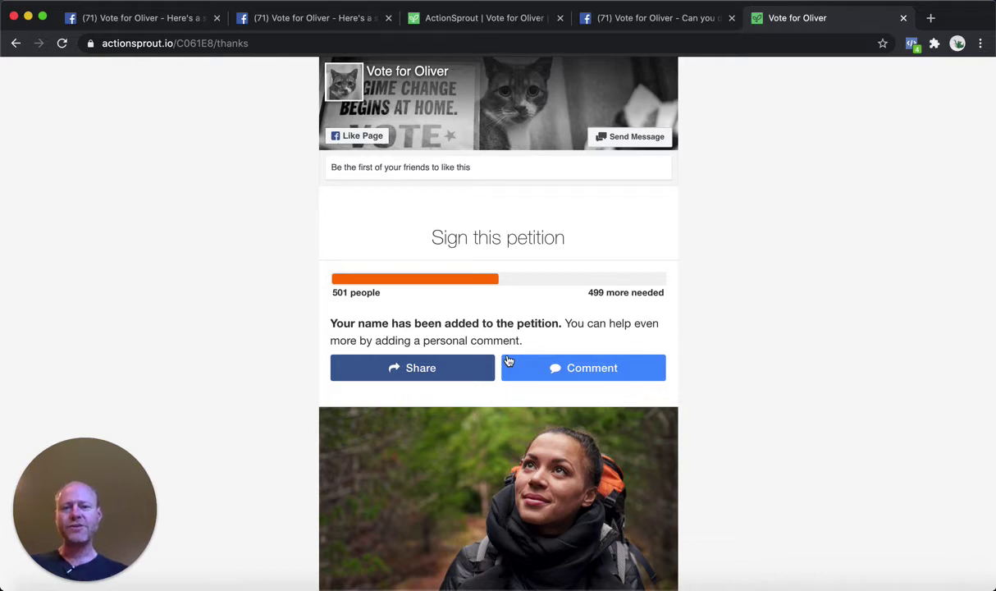
Return to the petition in ActionSprout, leave the sharing options, and review its activity statistics and posts
{"action": "left_click", "coordinate": [480, 18]}
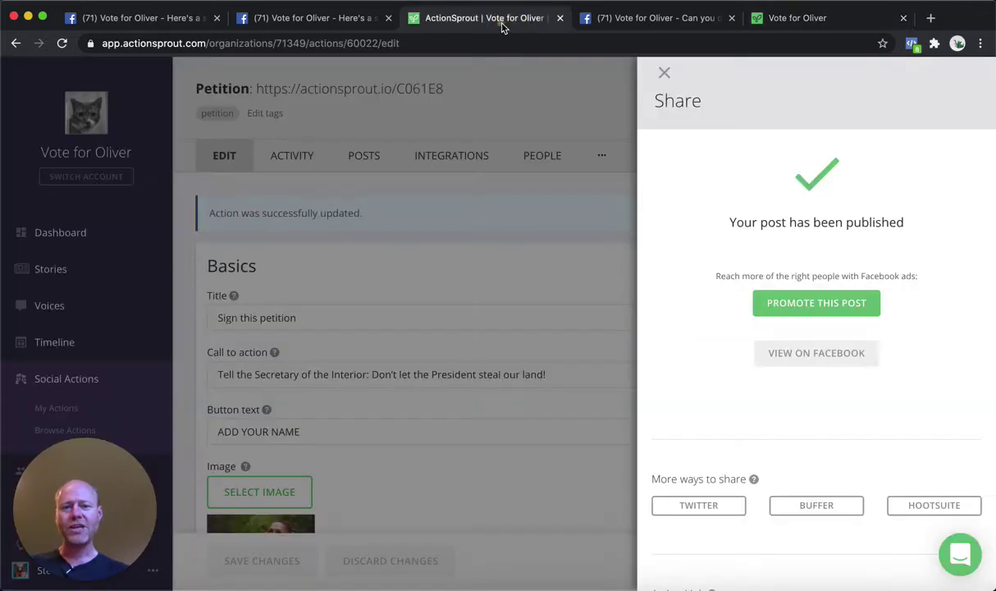
{"action": "left_click", "coordinate": [663, 72]}
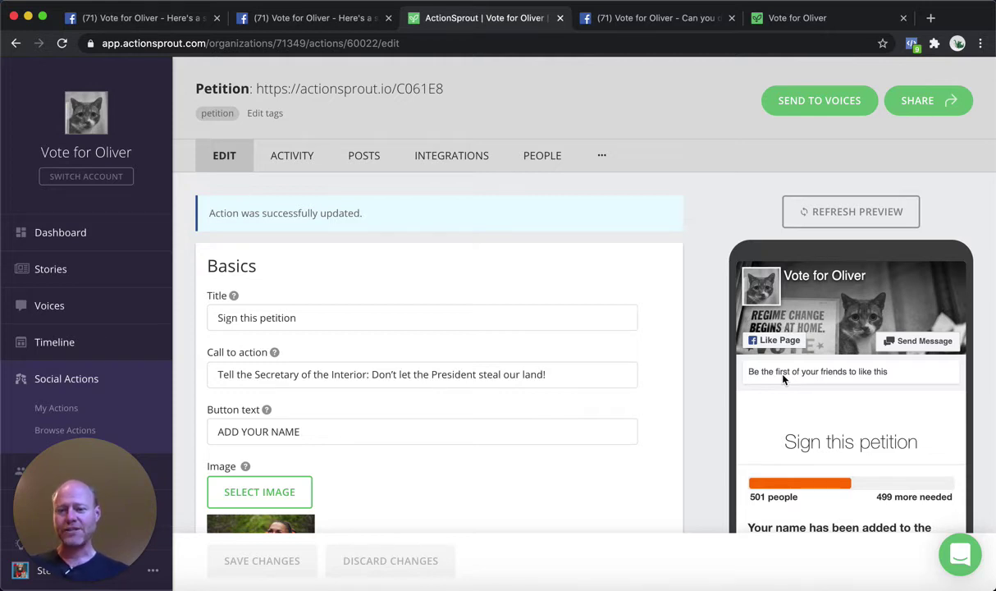
{"action": "scroll", "coordinate": [391, 299], "scroll_direction": "down", "scroll_amount": 1}
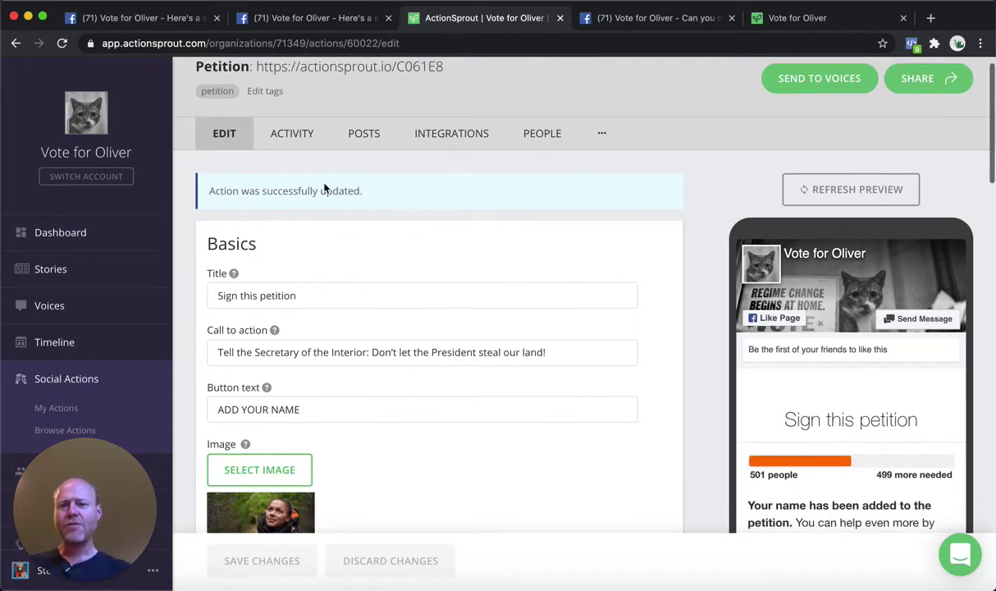
{"action": "left_click", "coordinate": [293, 144]}
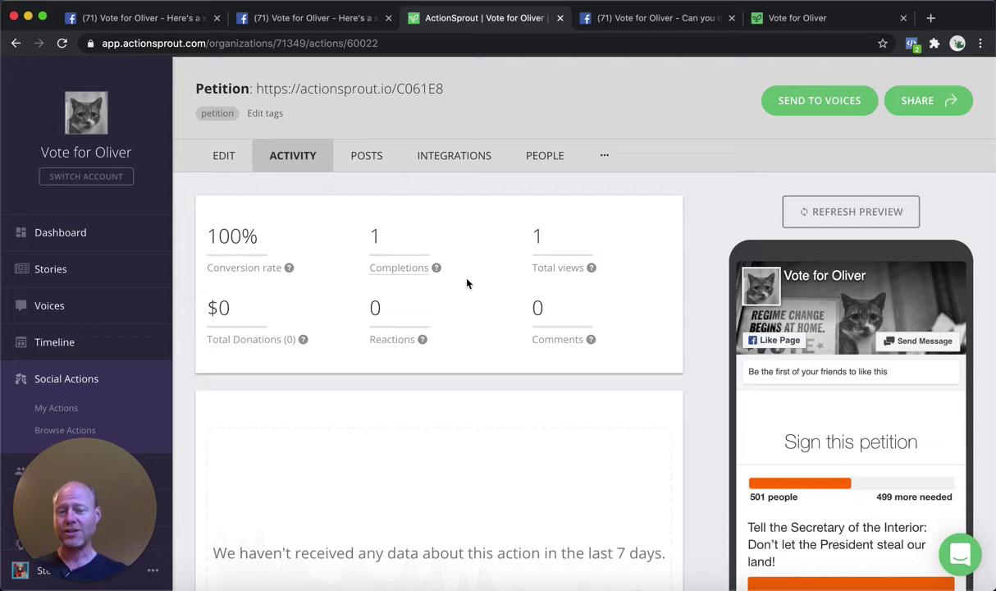
{"action": "left_click", "coordinate": [368, 156]}
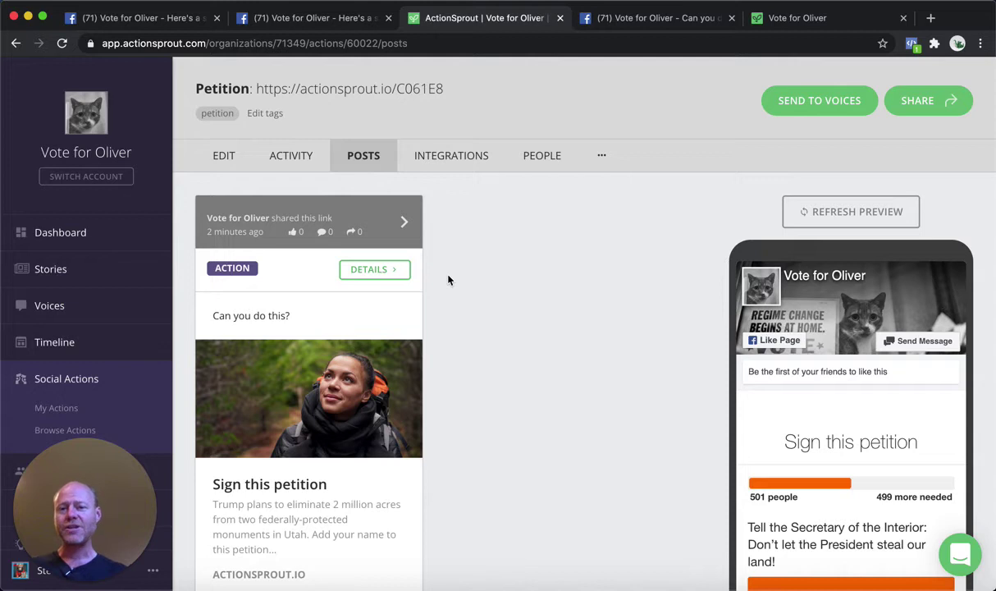
Examine the petition's analytics integration settings and the list of people who completed it
{"action": "left_click", "coordinate": [456, 165]}
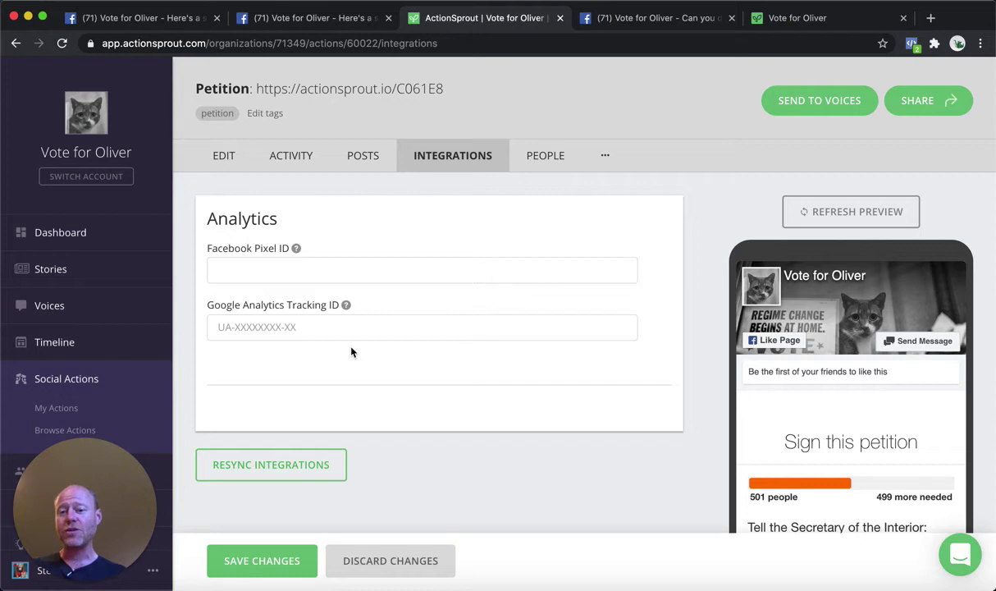
{"action": "left_click", "coordinate": [552, 167]}
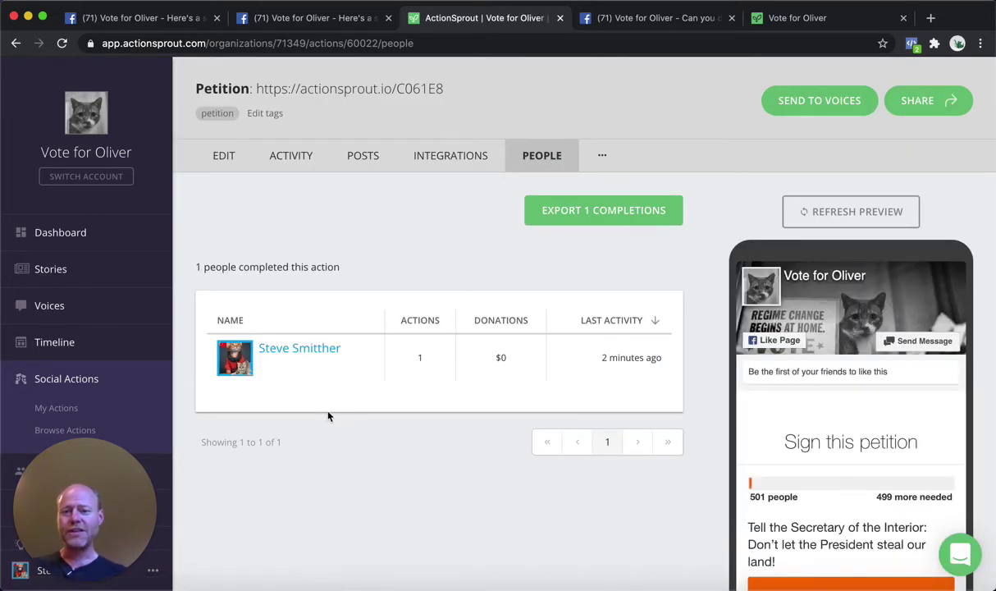
{"action": "scroll", "coordinate": [328, 417], "scroll_direction": "down", "scroll_amount": 1}
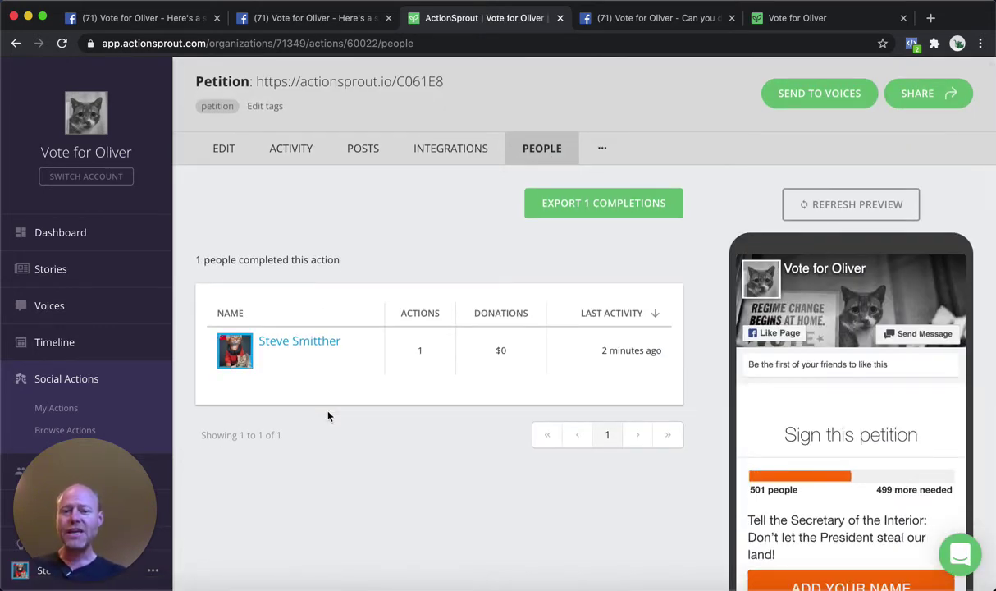
Review the contact details and action history of the supporter who completed the petition, and leave the profile
{"action": "left_click", "coordinate": [306, 344]}
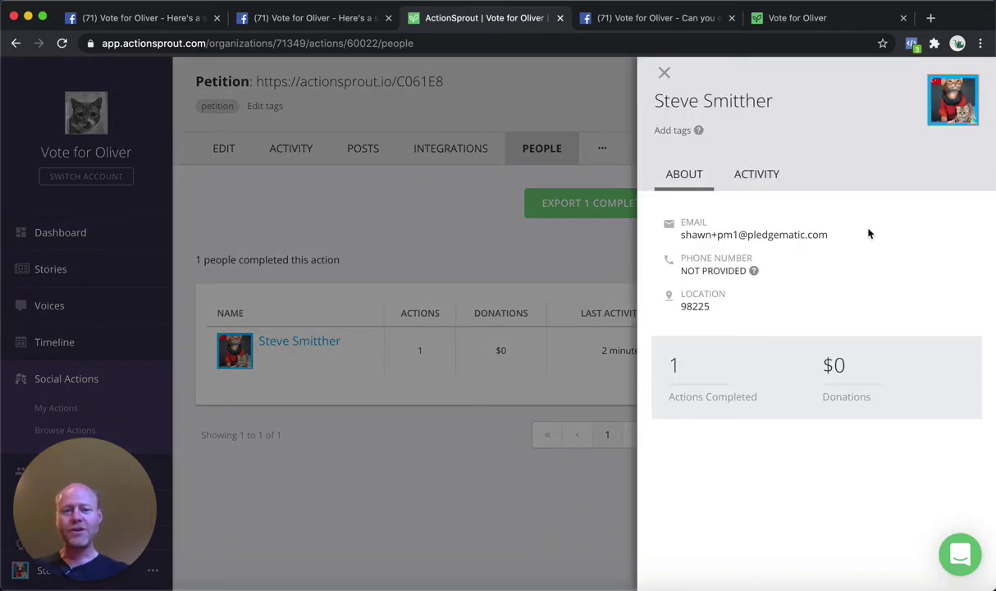
{"action": "left_click", "coordinate": [759, 176]}
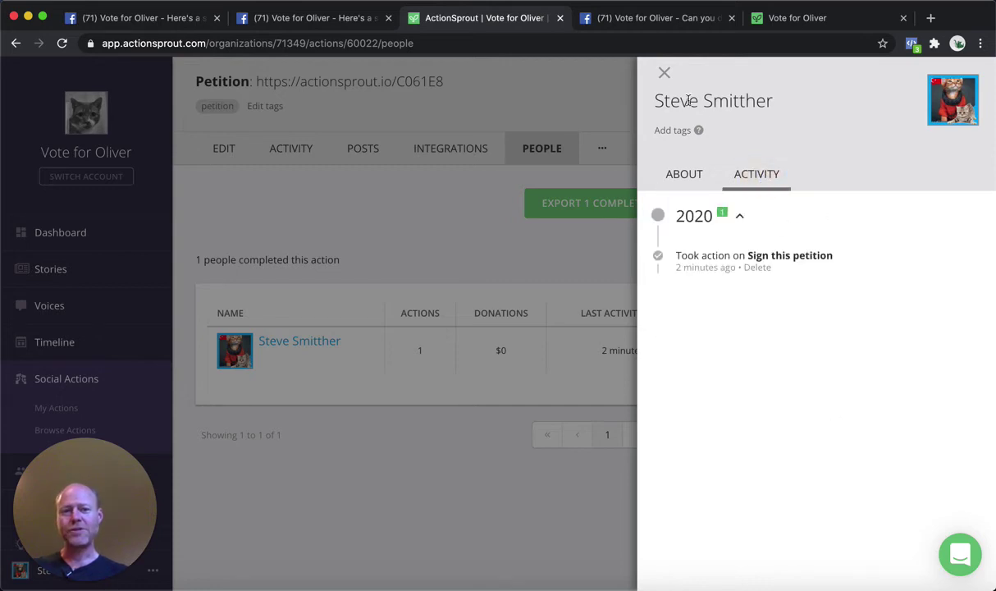
{"action": "left_click", "coordinate": [664, 73]}
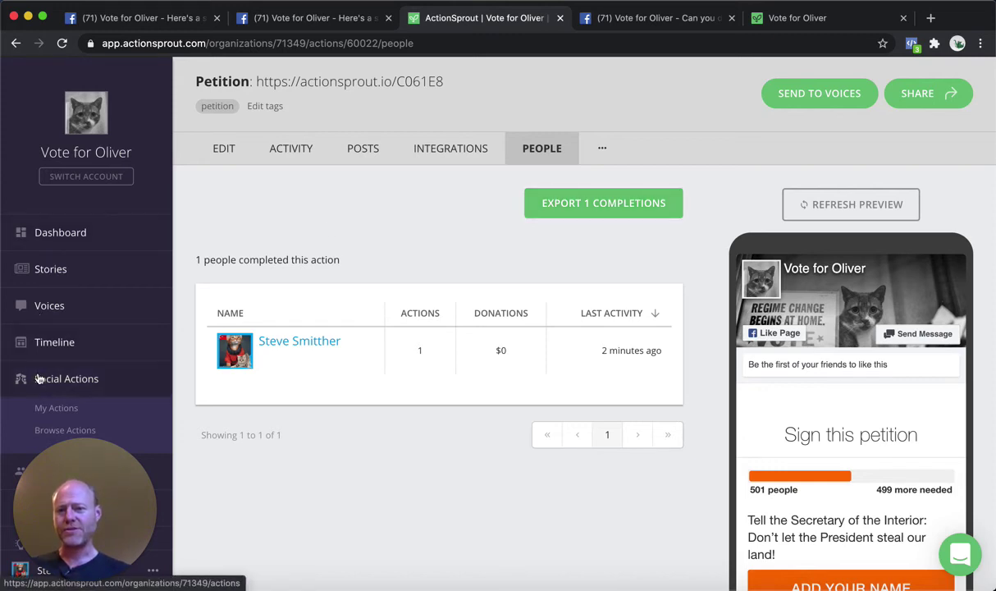
Create an opinion poll action from the list of social actions and review its default title, question and answer options
{"action": "left_click", "coordinate": [49, 407]}
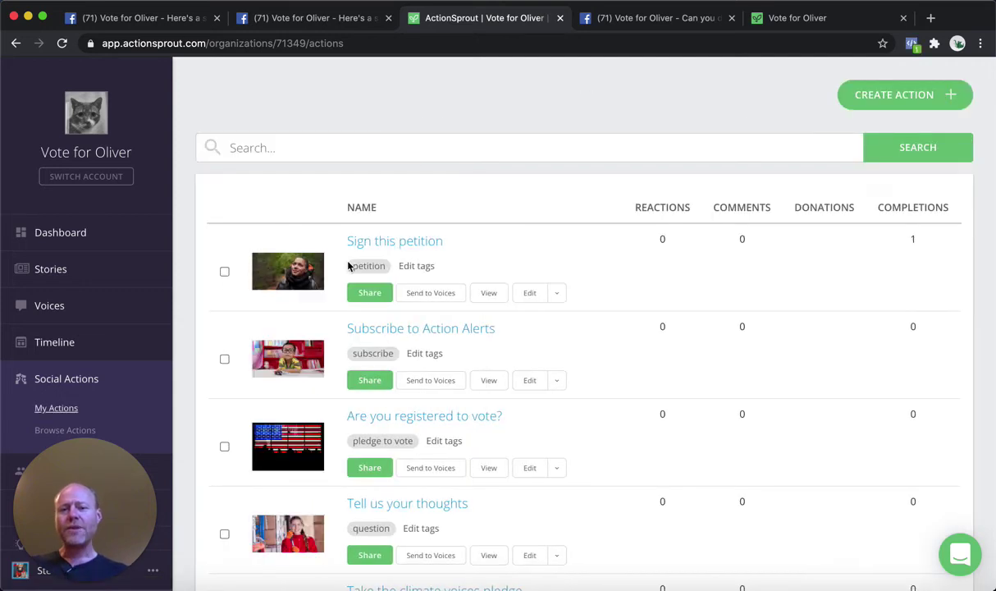
{"action": "left_click", "coordinate": [900, 94]}
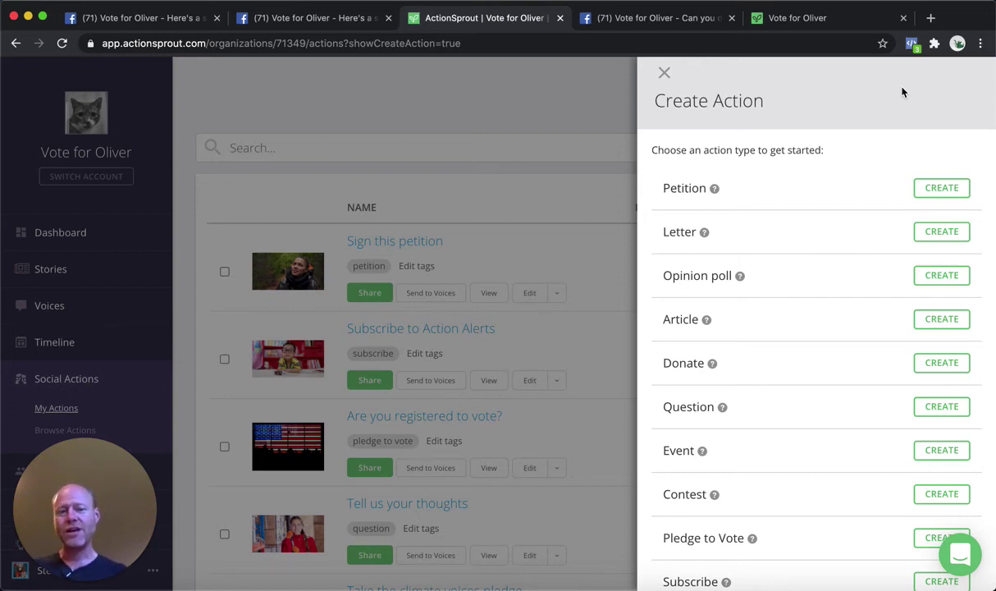
{"action": "left_click", "coordinate": [935, 276]}
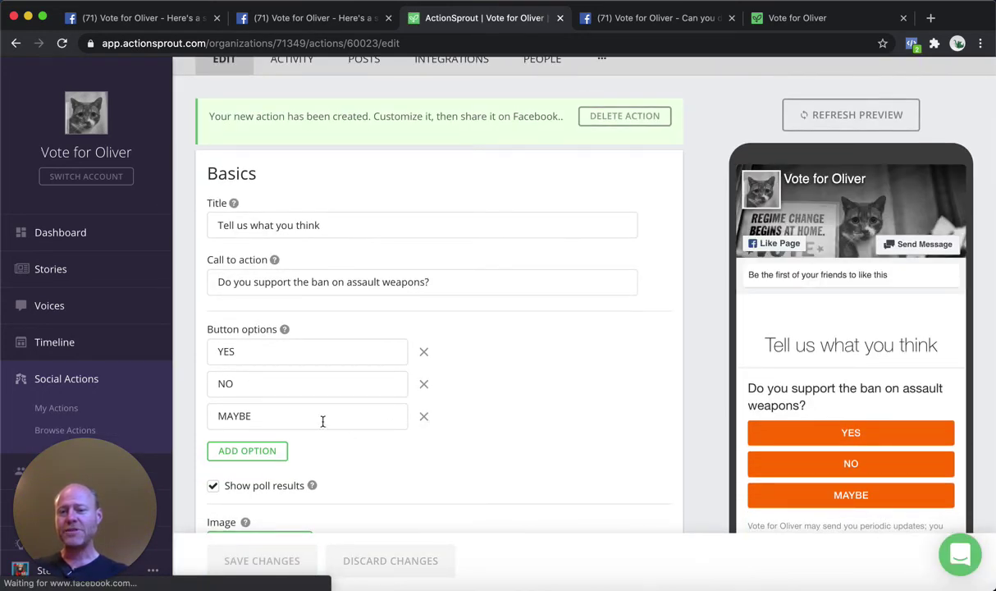
{"action": "scroll", "coordinate": [808, 365], "scroll_direction": "down", "scroll_amount": 1}
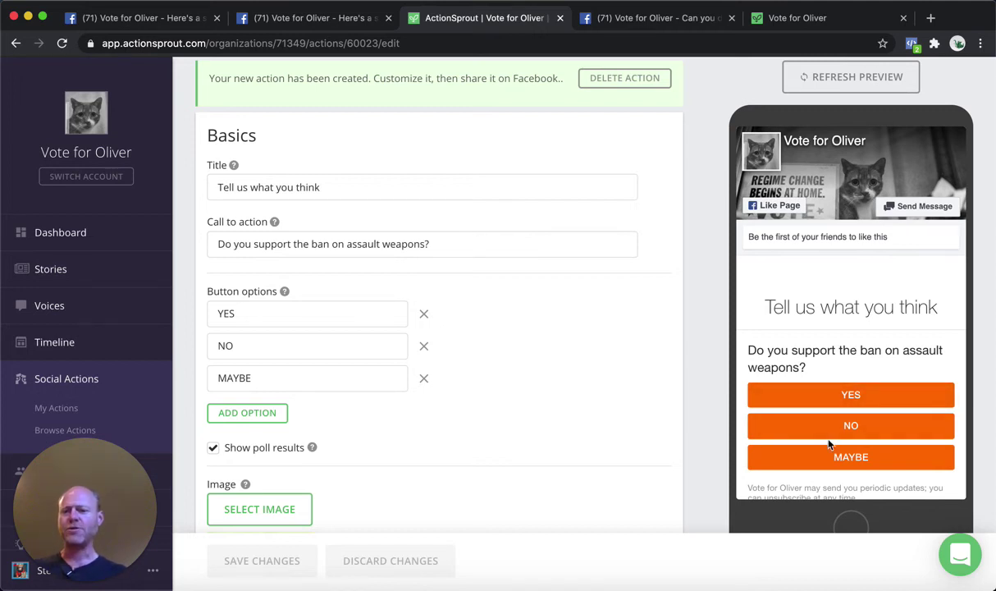
Create a Donate action and review its preview, requested supporter data and donation amount settings
{"action": "left_click", "coordinate": [51, 407]}
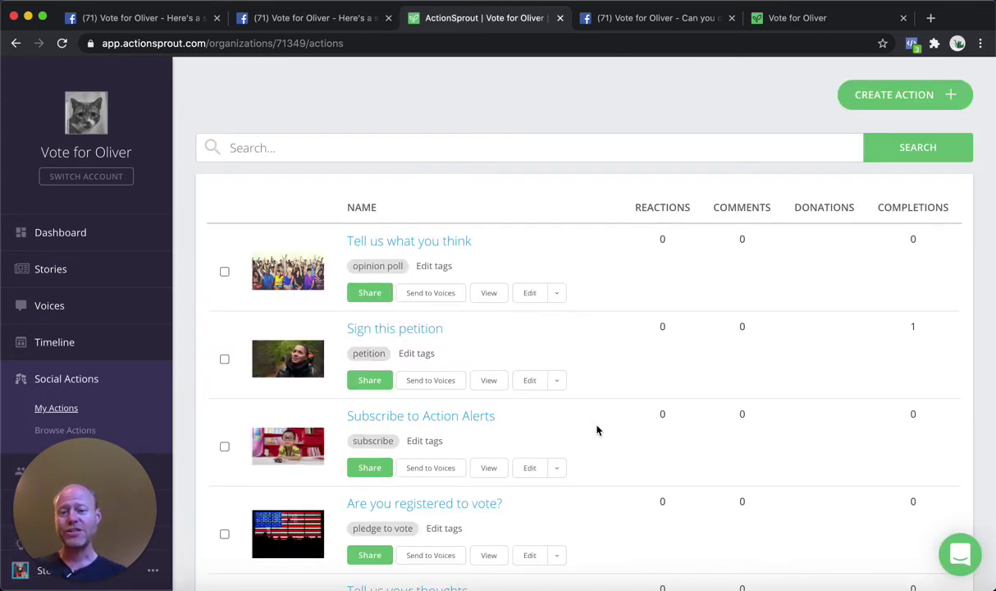
{"action": "left_click", "coordinate": [874, 107]}
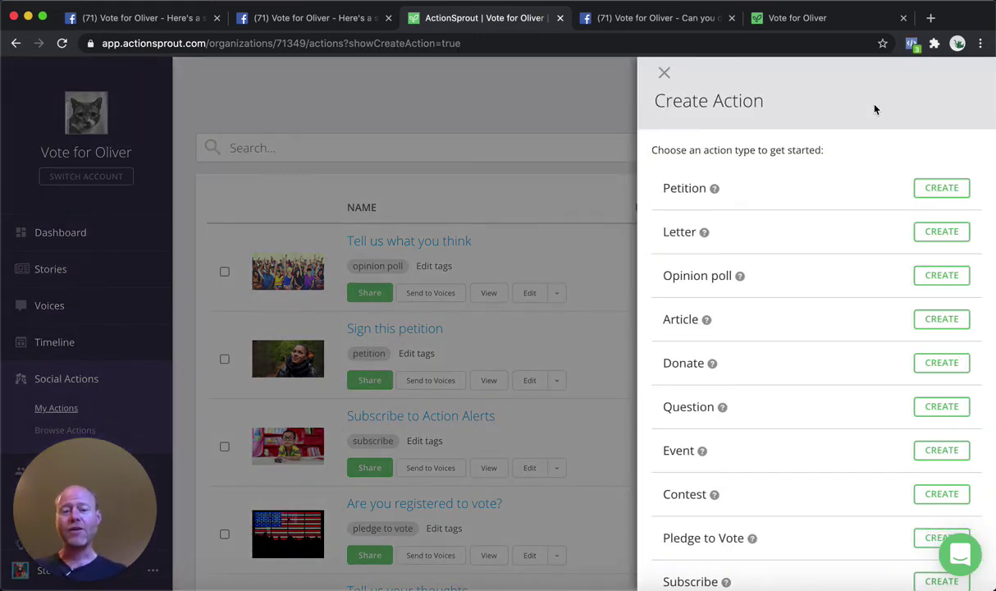
{"action": "scroll", "coordinate": [820, 360], "scroll_direction": "down", "scroll_amount": 1}
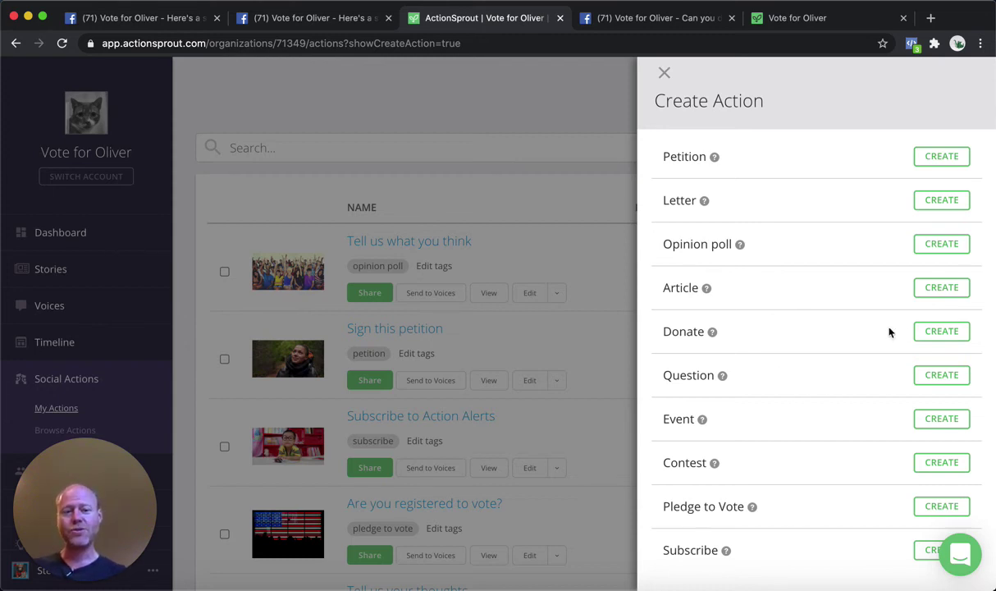
{"action": "left_click", "coordinate": [941, 331]}
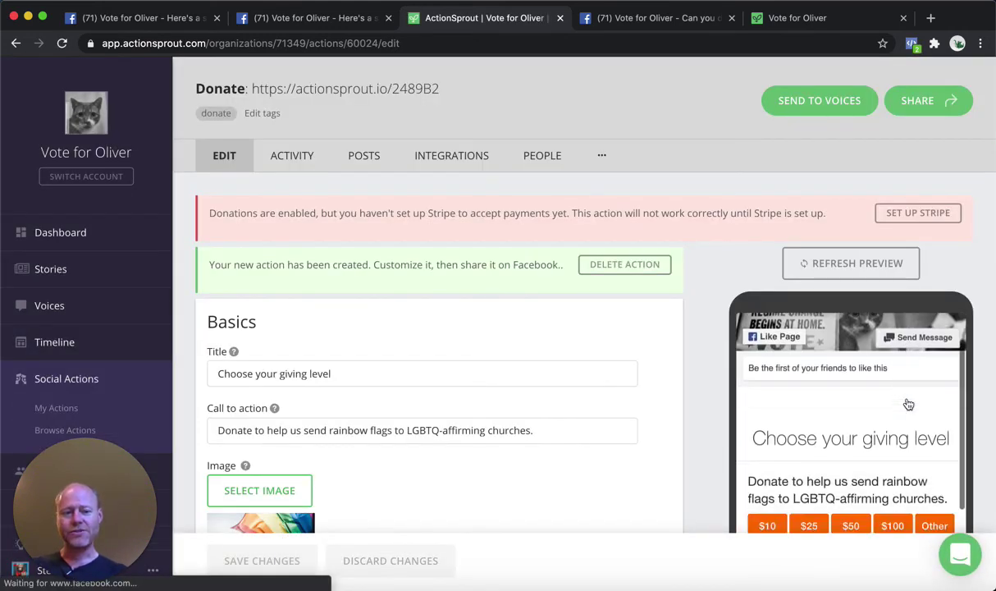
{"action": "scroll", "coordinate": [853, 380], "scroll_direction": "down", "scroll_amount": 2}
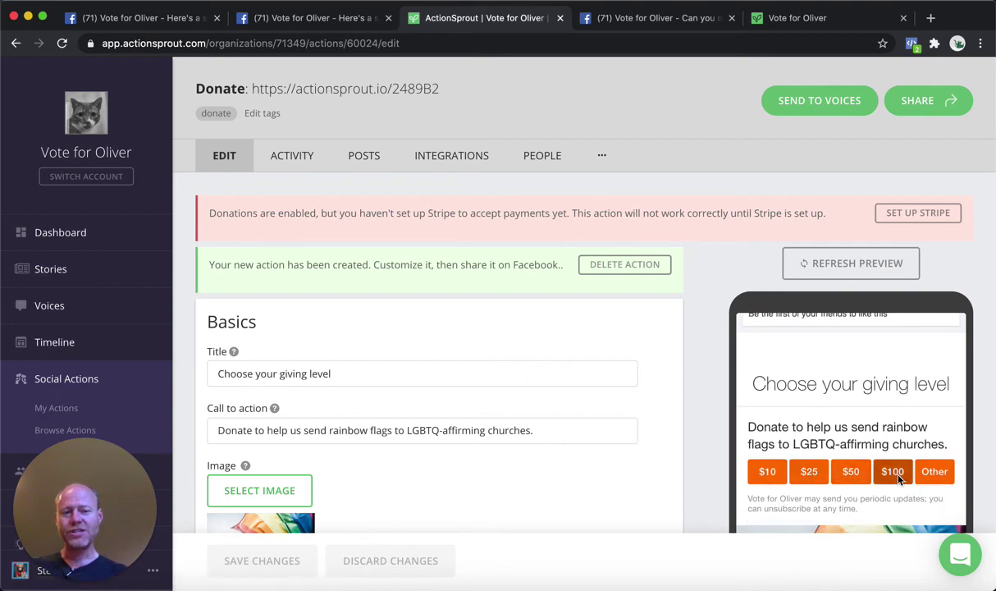
{"action": "scroll", "coordinate": [648, 460], "scroll_direction": "down", "scroll_amount": 8}
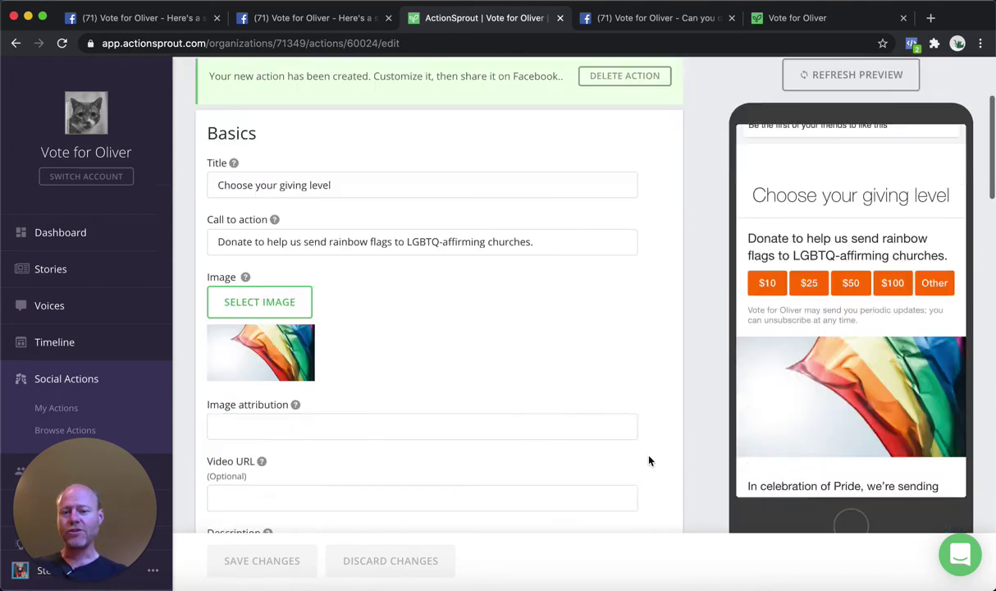
{"action": "scroll", "coordinate": [648, 460], "scroll_direction": "down", "scroll_amount": 10}
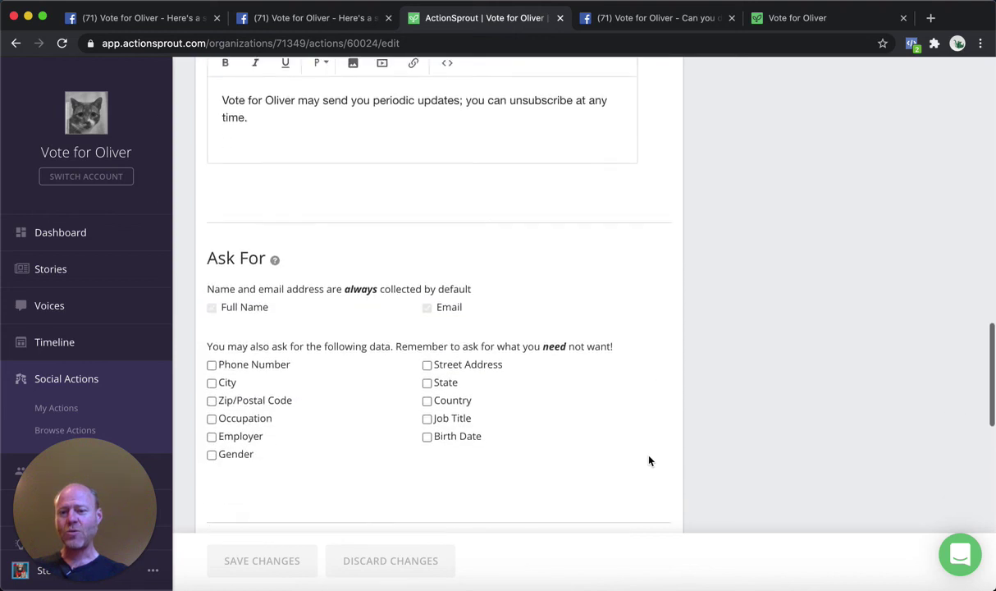
{"action": "scroll", "coordinate": [549, 442], "scroll_direction": "down", "scroll_amount": 3}
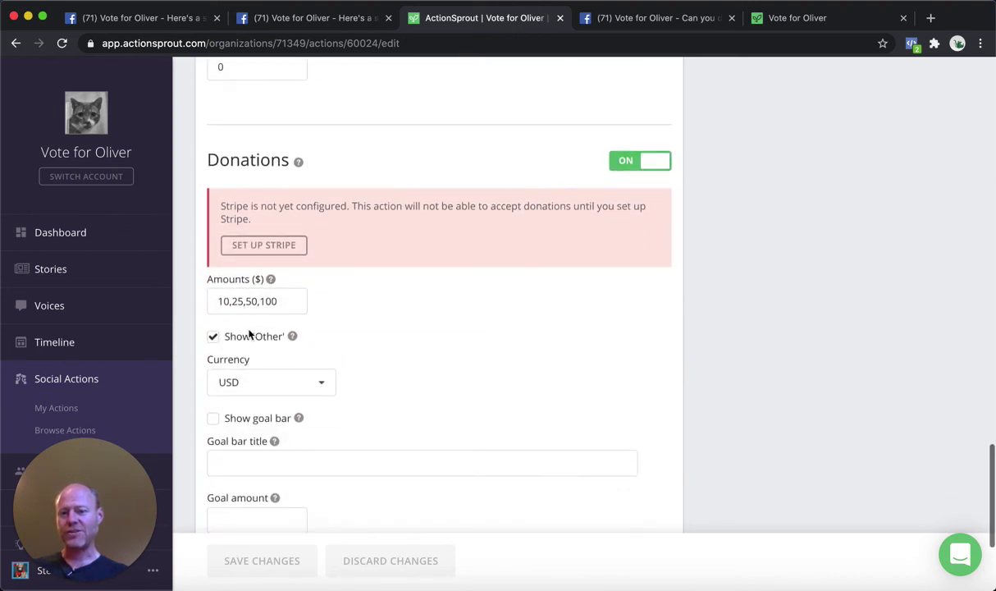
{"action": "mouse_move", "coordinate": [292, 335]}
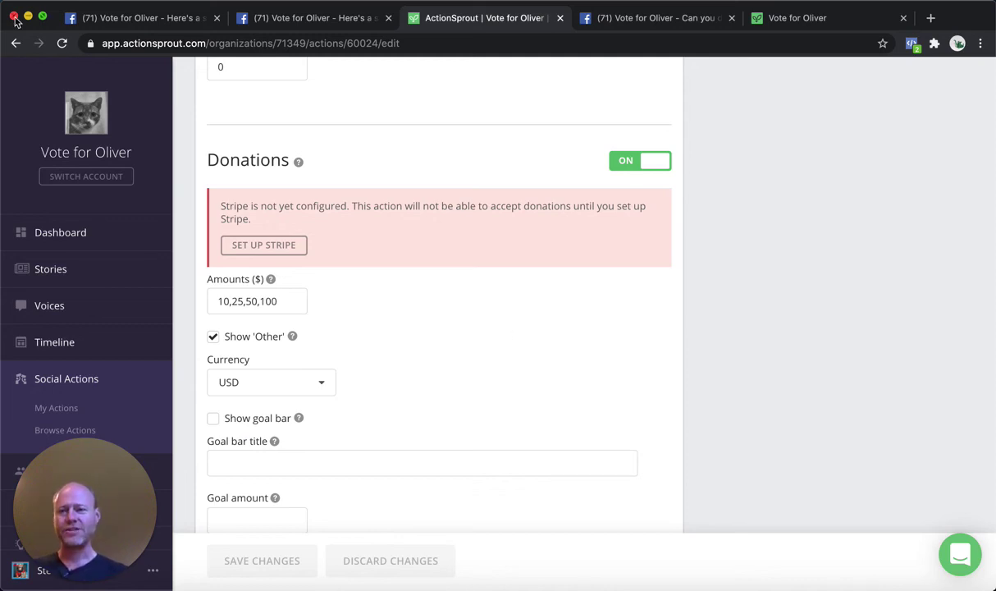
Return to the list of social actions and create a Question action
{"action": "left_click", "coordinate": [40, 409]}
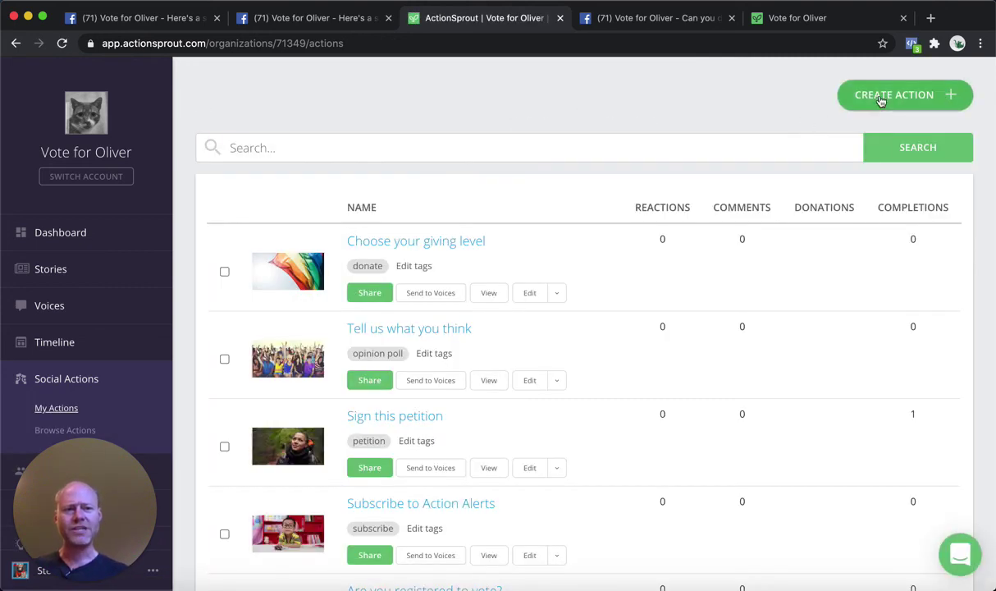
{"action": "left_click", "coordinate": [830, 93]}
{"action": "scroll", "coordinate": [781, 317], "scroll_direction": "down", "scroll_amount": 2}
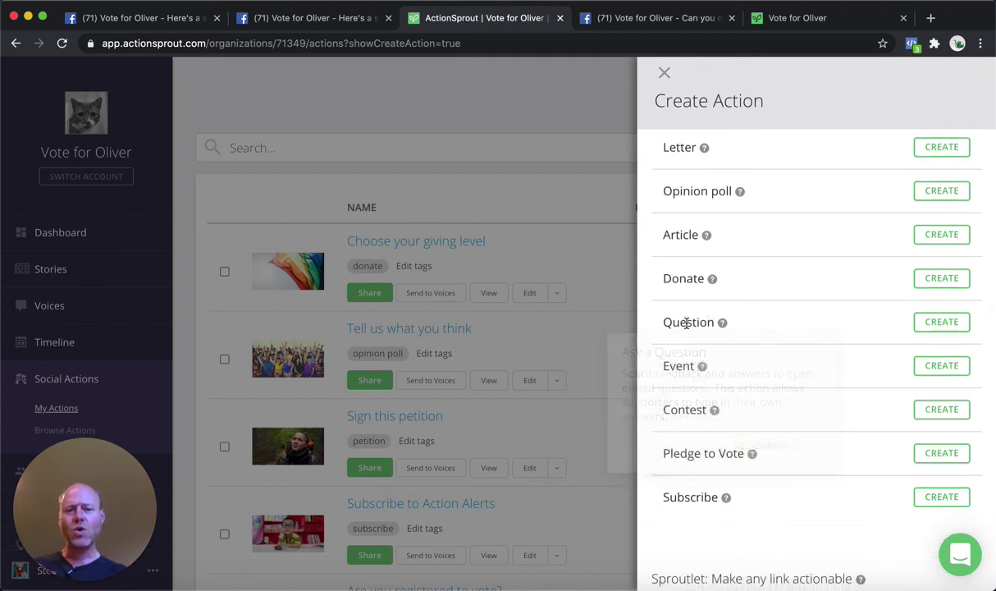
{"action": "mouse_move", "coordinate": [722, 321]}
{"action": "left_click", "coordinate": [937, 322]}
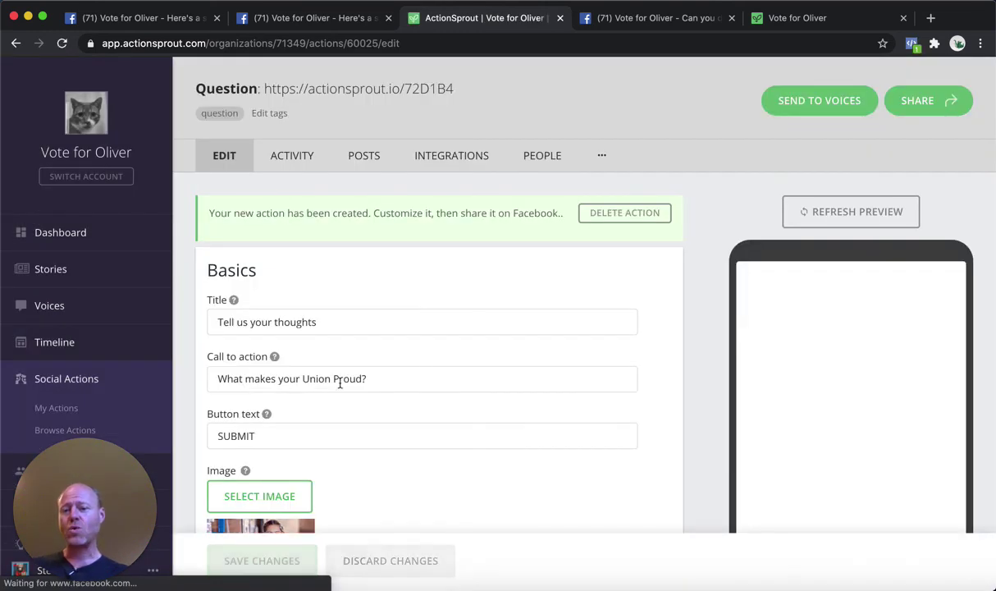
Submit "thehshd" as a test answer to "What makes your Union Proud?" in the question action's preview
{"action": "scroll", "coordinate": [432, 414], "scroll_direction": "down", "scroll_amount": 1}
{"action": "left_click", "coordinate": [760, 395]}
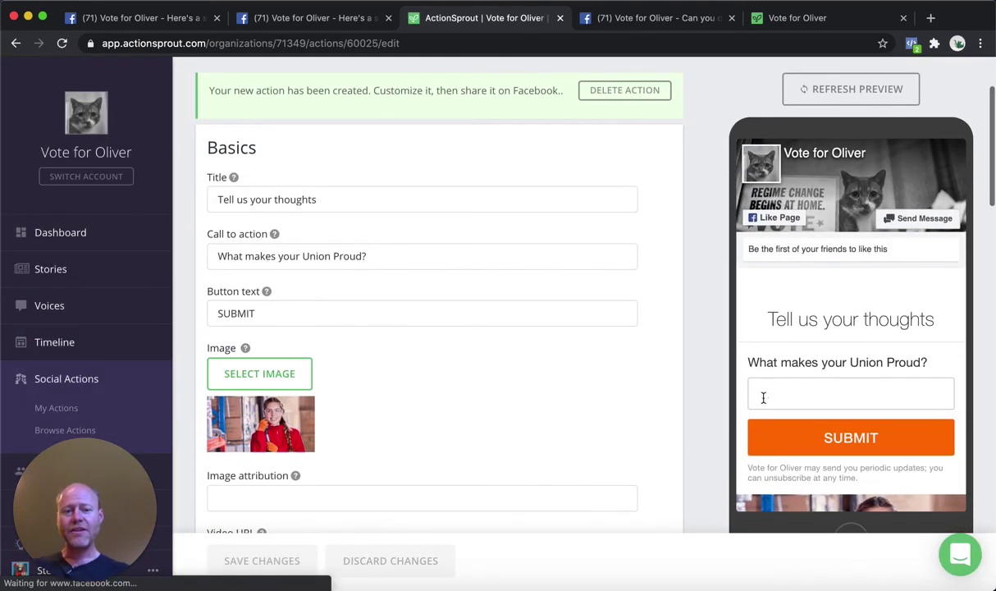
{"action": "type", "text": "thehshd"}
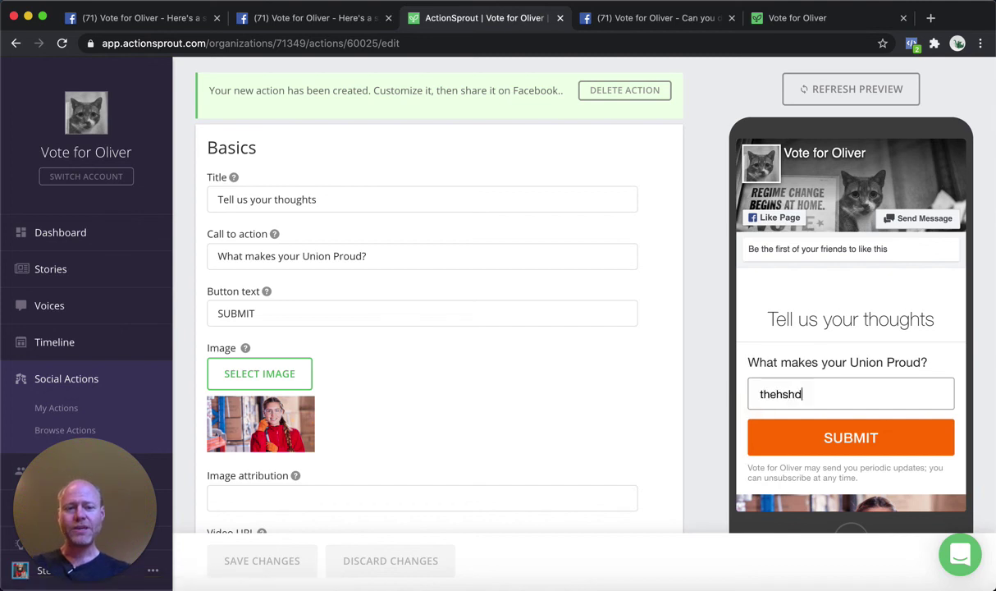
{"action": "left_click", "coordinate": [805, 436]}
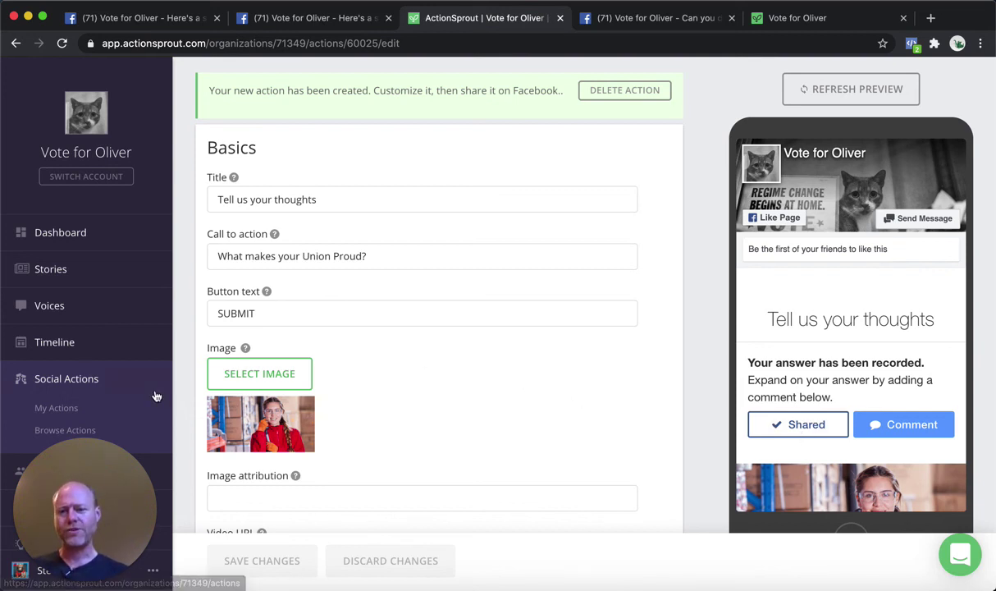
Open the support messenger, look up the Social Actions collection in the Help Center, and return to the question action
{"action": "scroll", "coordinate": [436, 444], "scroll_direction": "down", "scroll_amount": 15}
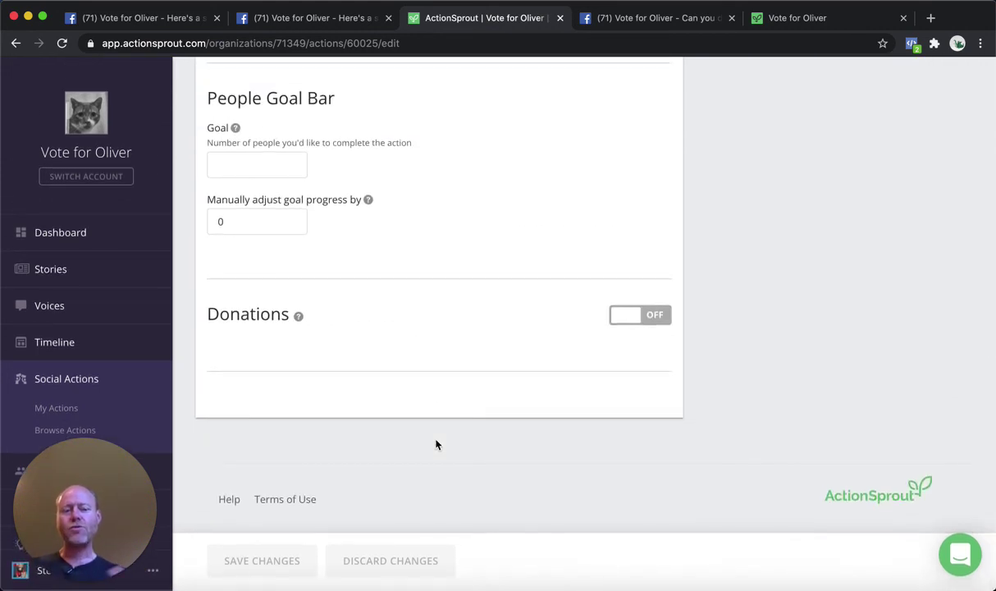
{"action": "left_click", "coordinate": [960, 557]}
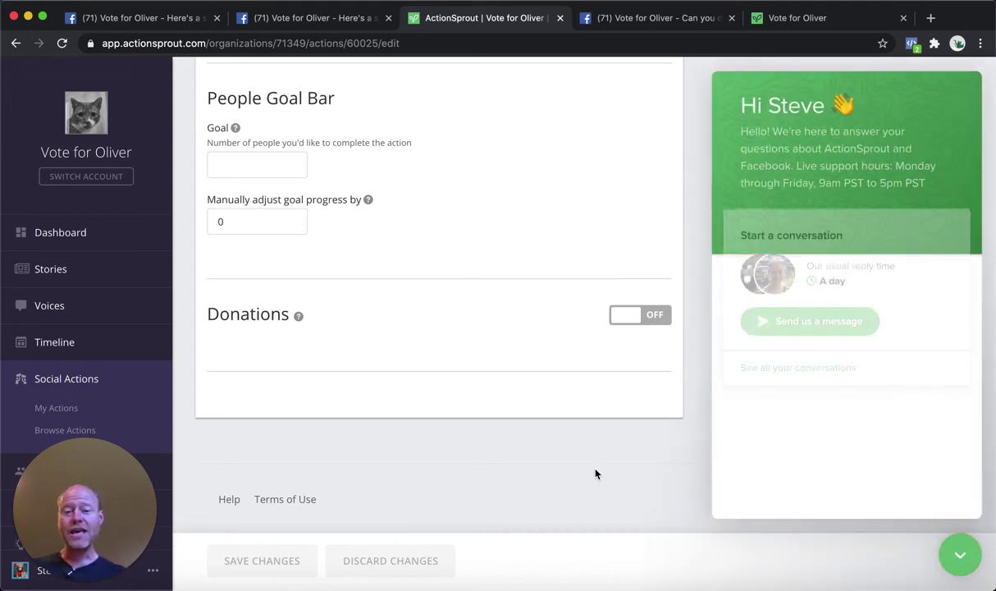
{"action": "left_click", "coordinate": [231, 501]}
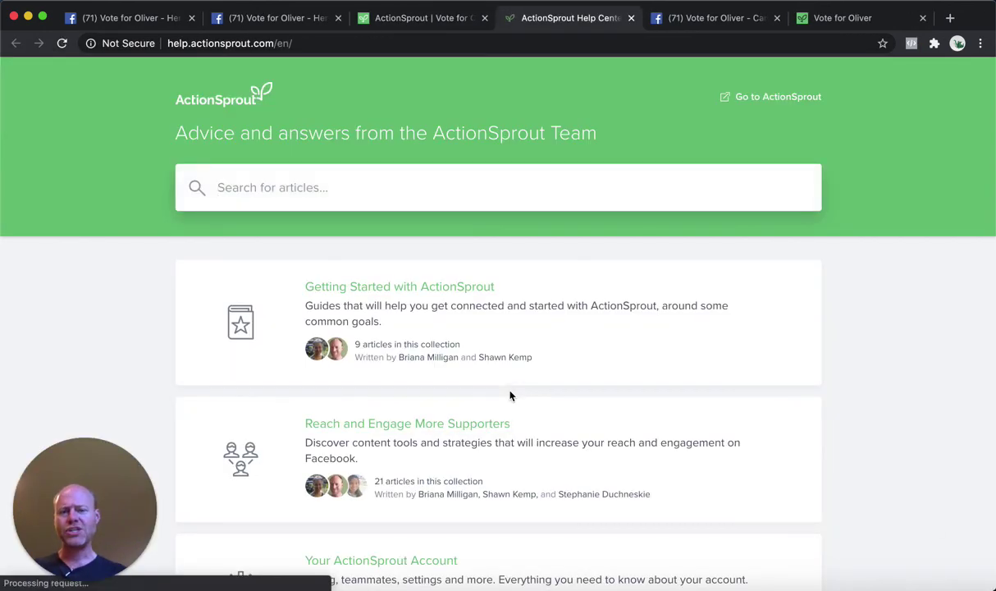
{"action": "scroll", "coordinate": [510, 396], "scroll_direction": "down", "scroll_amount": 5}
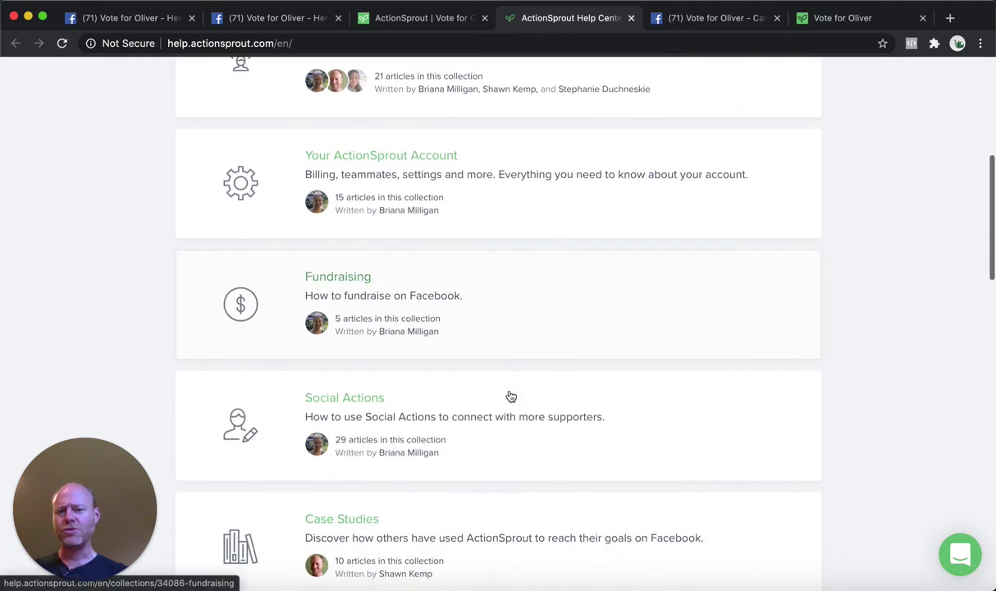
{"action": "left_click", "coordinate": [333, 366]}
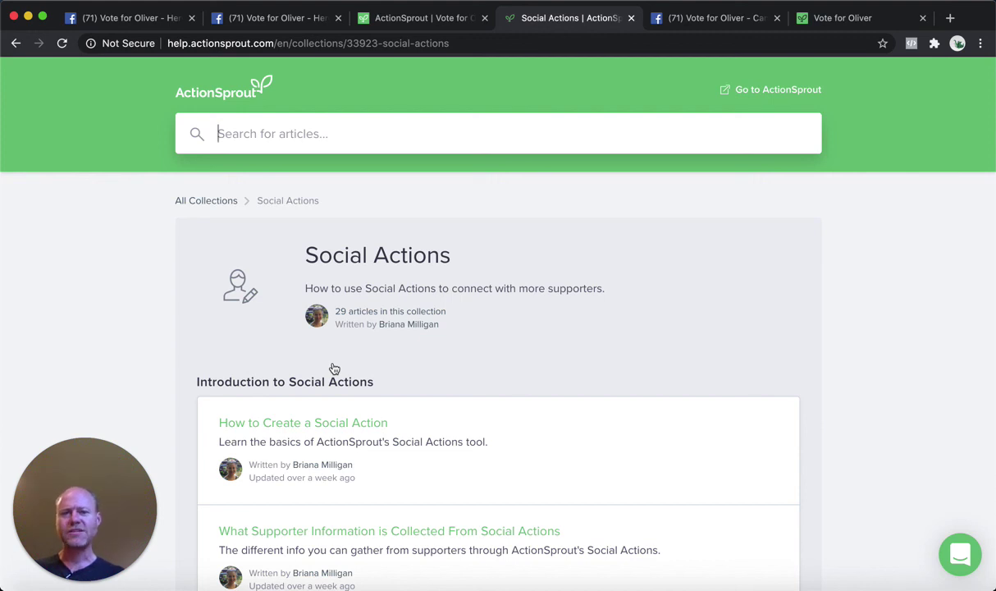
{"action": "left_click", "coordinate": [426, 18]}
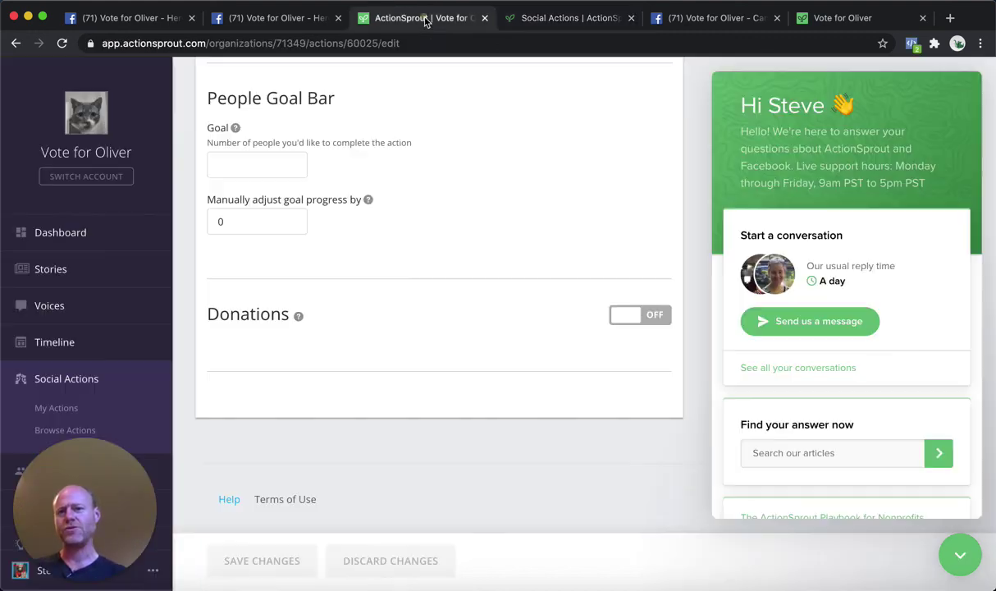